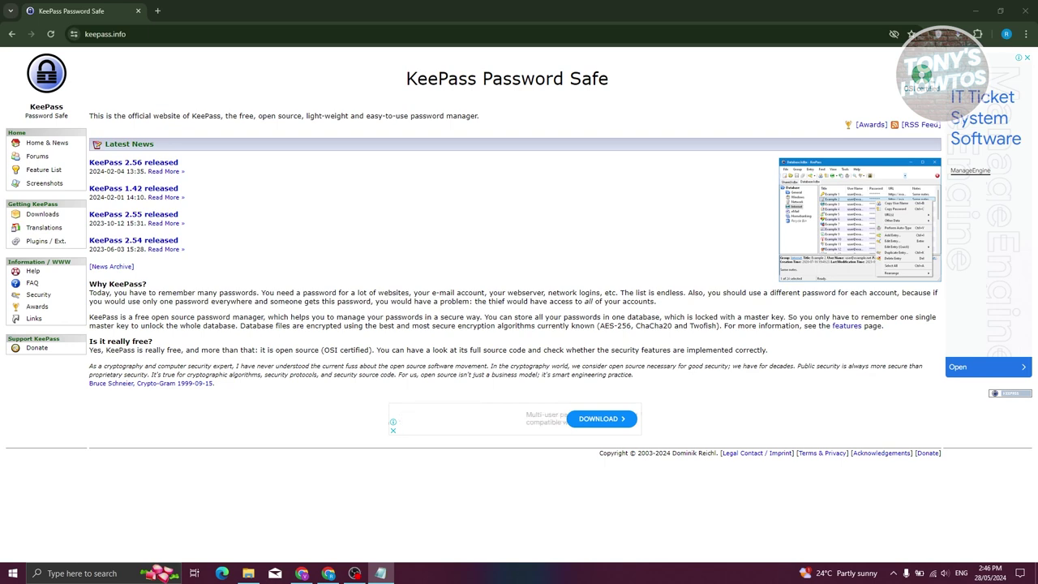
# - Go to the KeePass Downloads page from the keepass.info sidebar
pyautogui.click(64, 218)
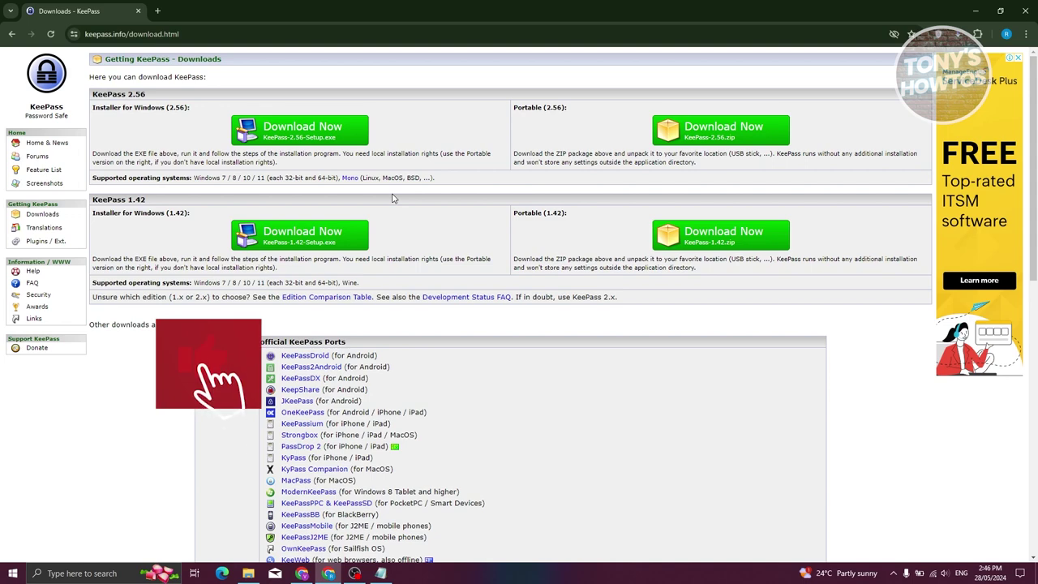
# - Download KeePass-2.56-Setup.exe from SourceForge and run it from Chrome's downloads list
pyautogui.click(332, 138)
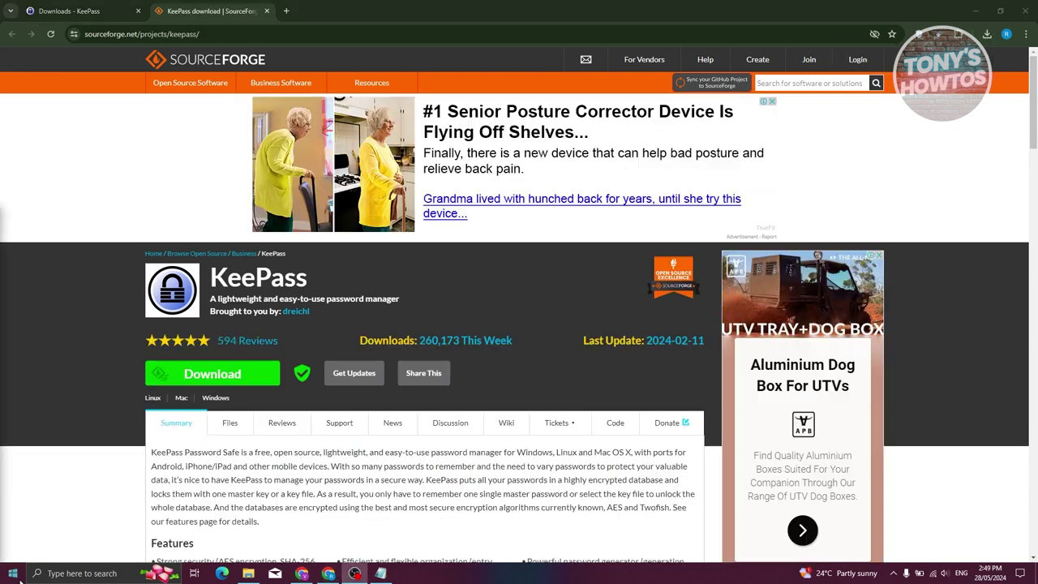
pyautogui.click(987, 34)
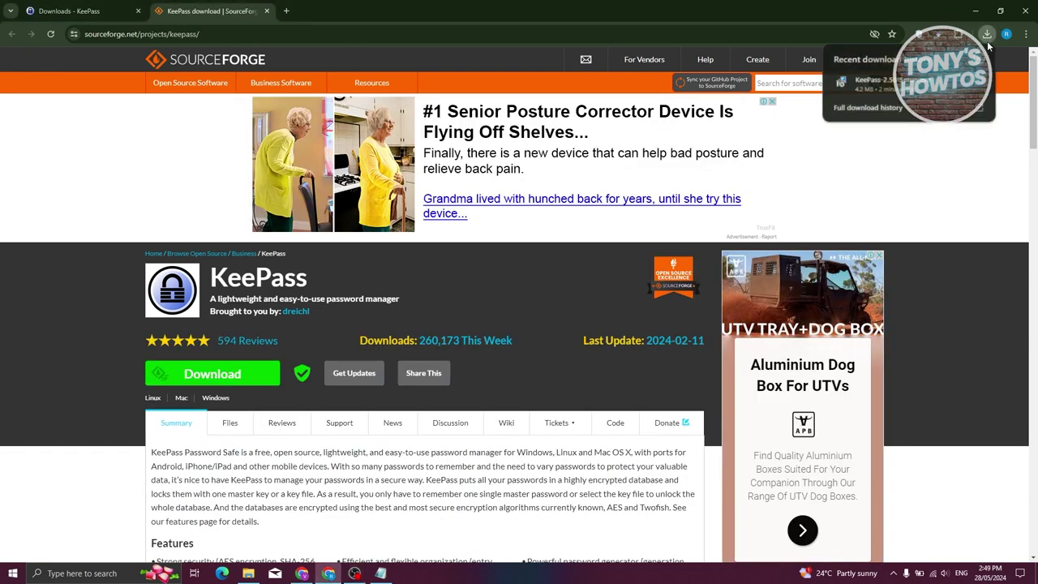
pyautogui.click(892, 84)
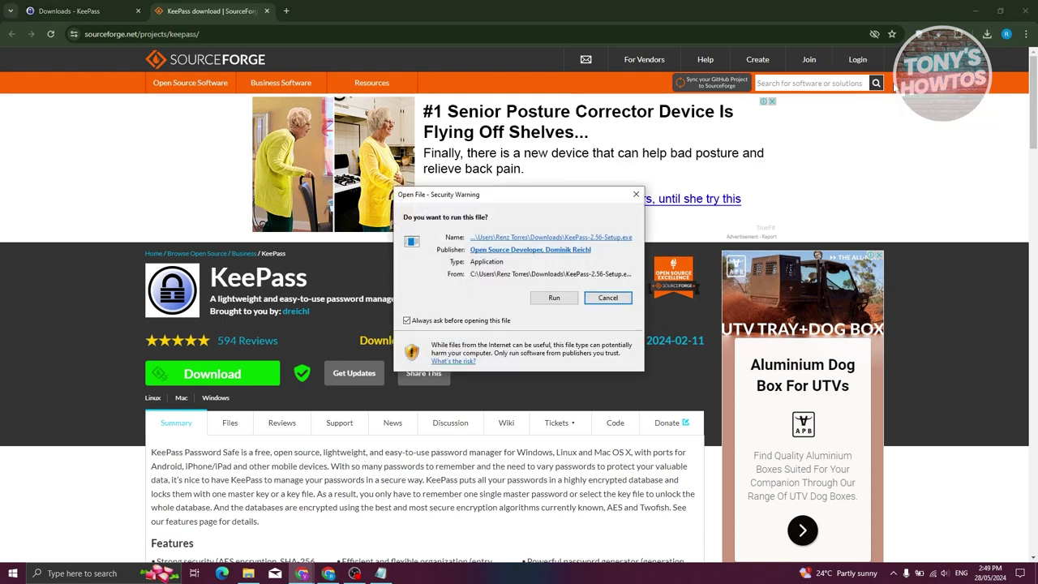
pyautogui.click(565, 301)
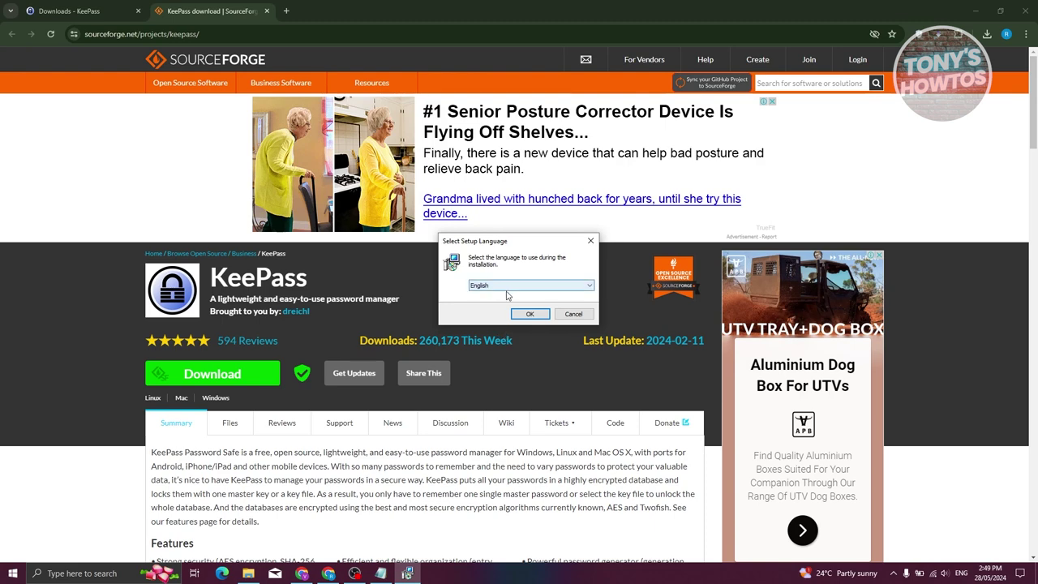
# - Choose English, accept the licence agreement, and keep the default install folder
pyautogui.click(530, 314)
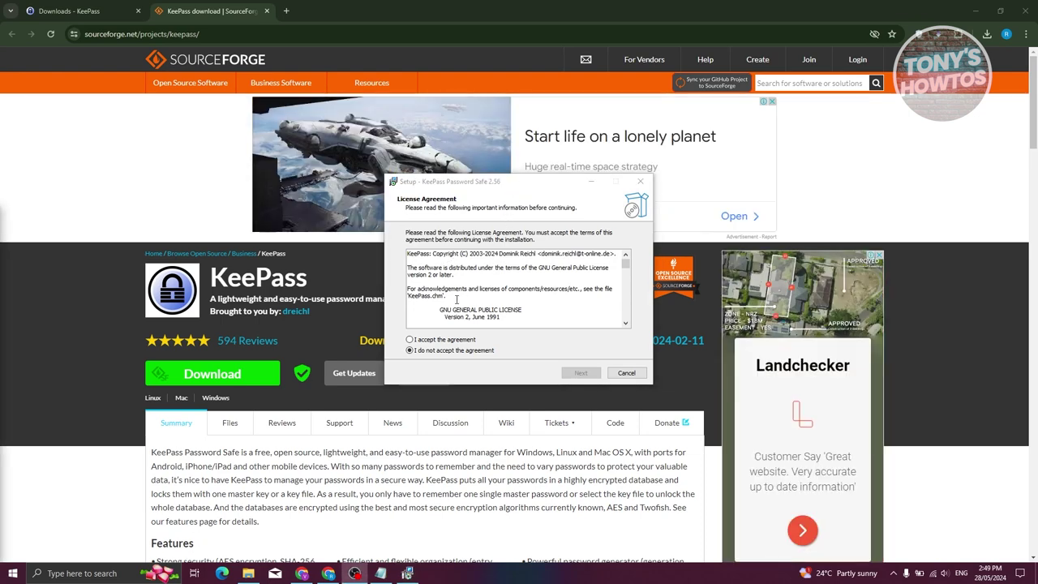
pyautogui.click(409, 340)
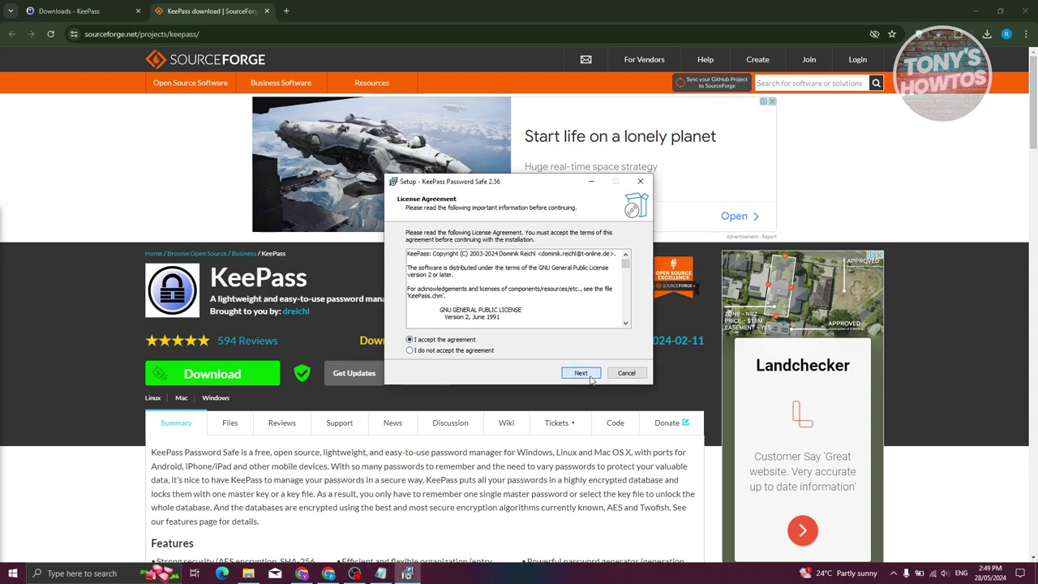
pyautogui.click(581, 373)
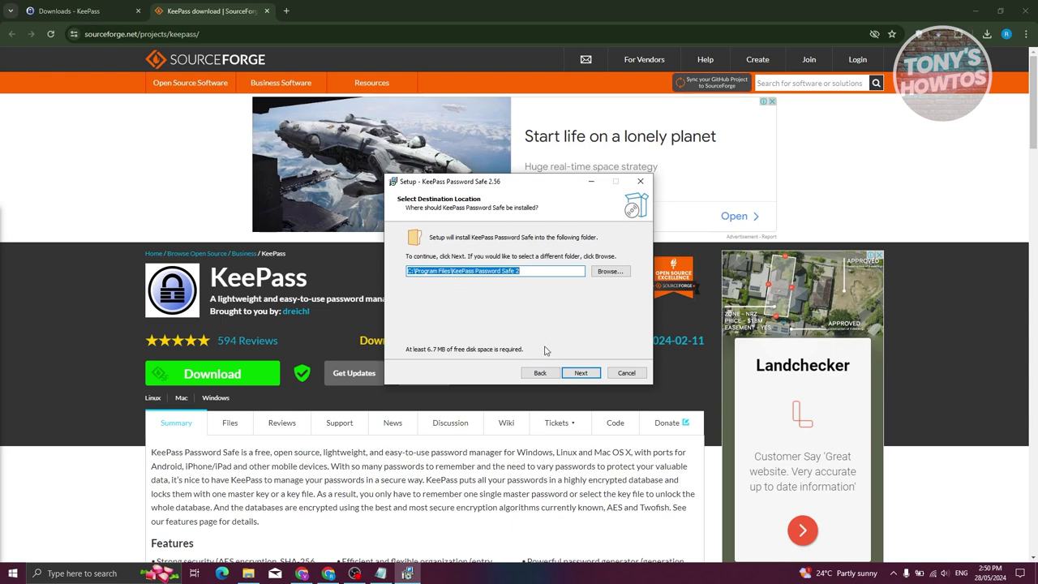
pyautogui.click(582, 375)
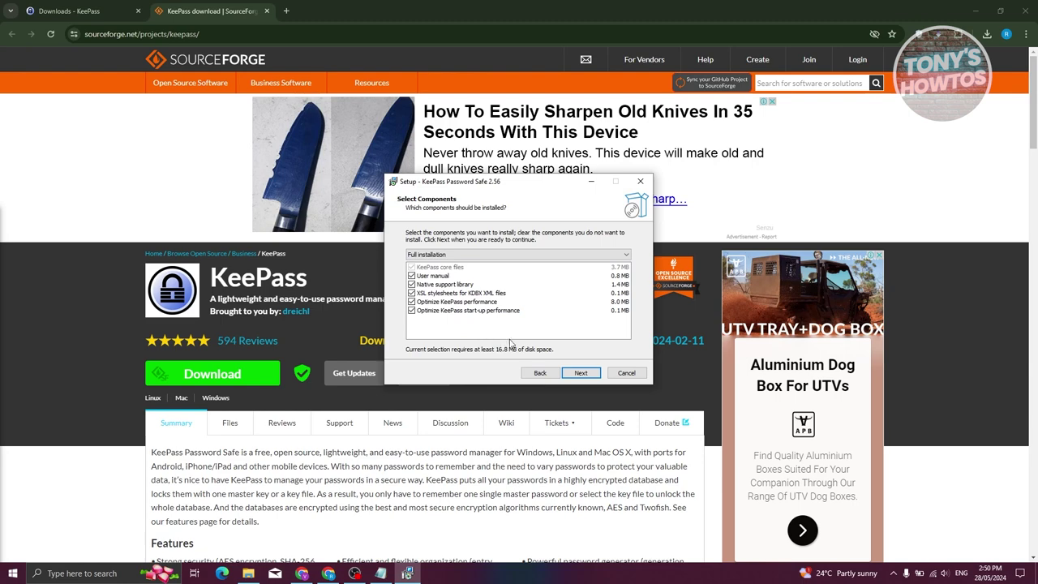
# - Install KeePass 2.56 with full components and default tasks, launch it, and decline automatic update checks
pyautogui.click(579, 373)
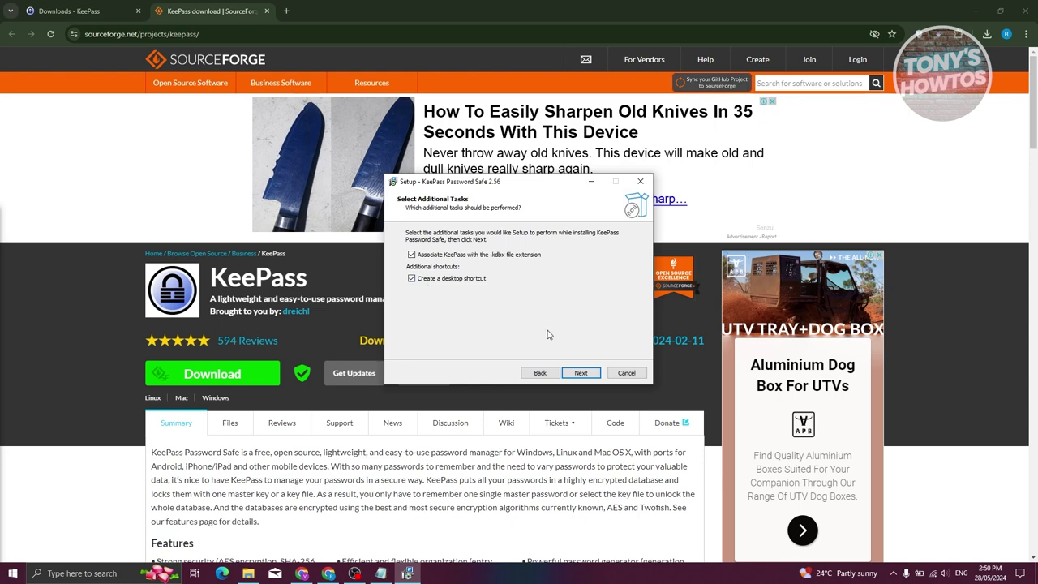
pyautogui.click(581, 373)
pyautogui.scroll(-3, 558, 306)
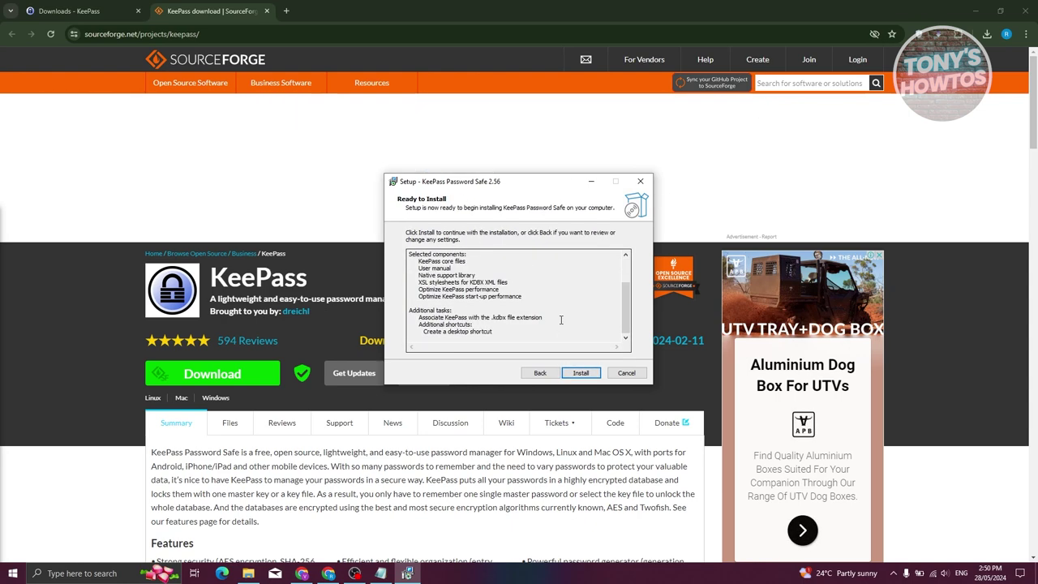
pyautogui.click(581, 373)
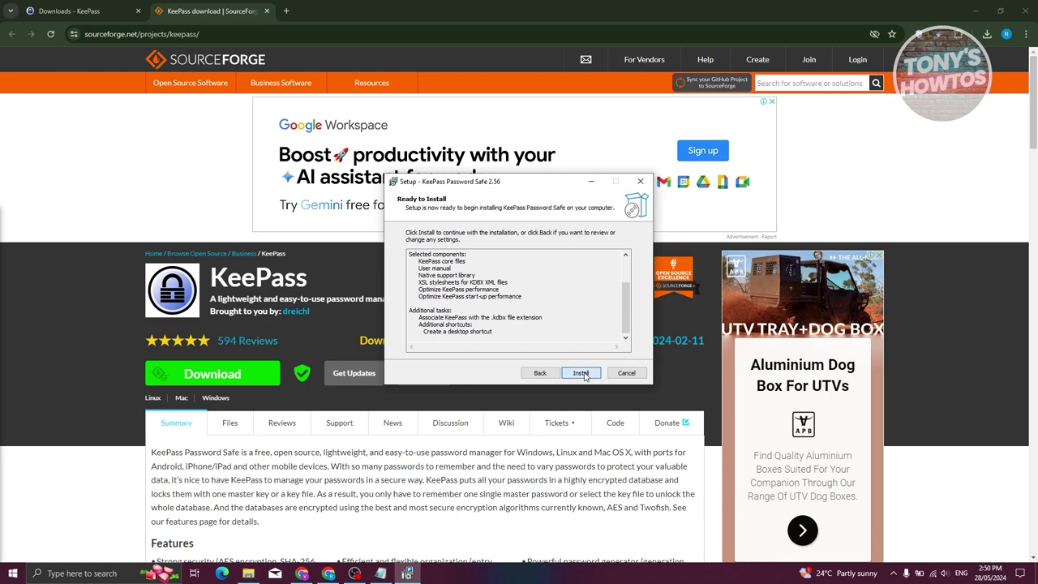
pyautogui.click(99, 17)
pyautogui.click(407, 574)
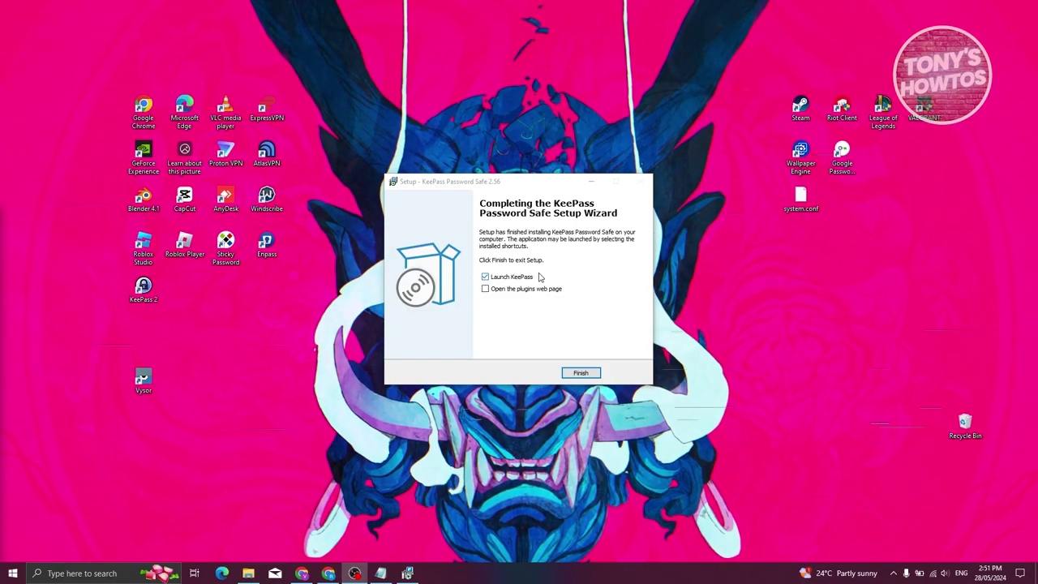
pyautogui.click(591, 378)
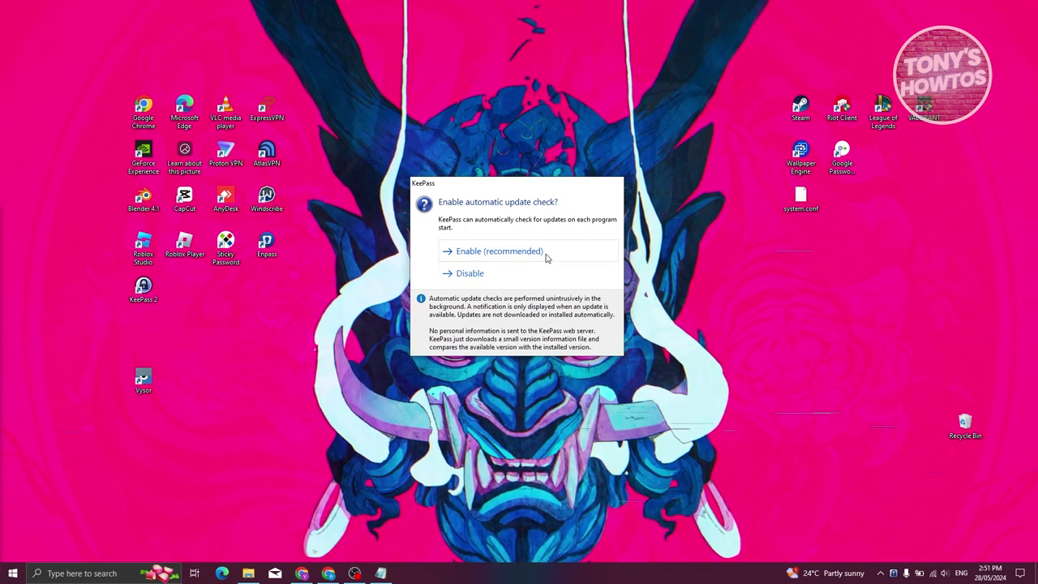
pyautogui.click(476, 258)
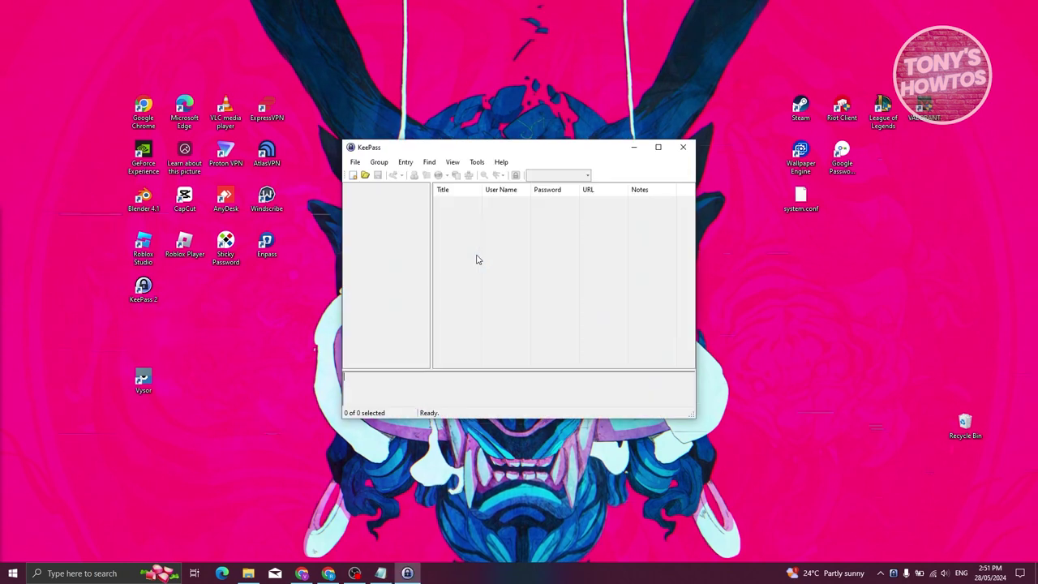
# - Start a new database with File > New and acknowledge the storage notice
pyautogui.moveTo(520, 152); pyautogui.dragTo(541, 157)
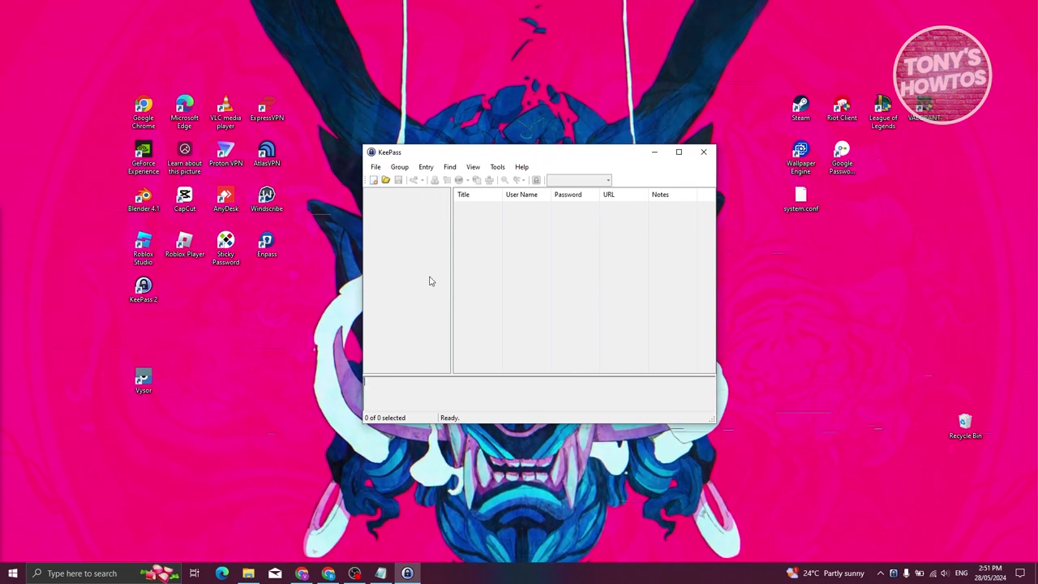
pyautogui.click(377, 167)
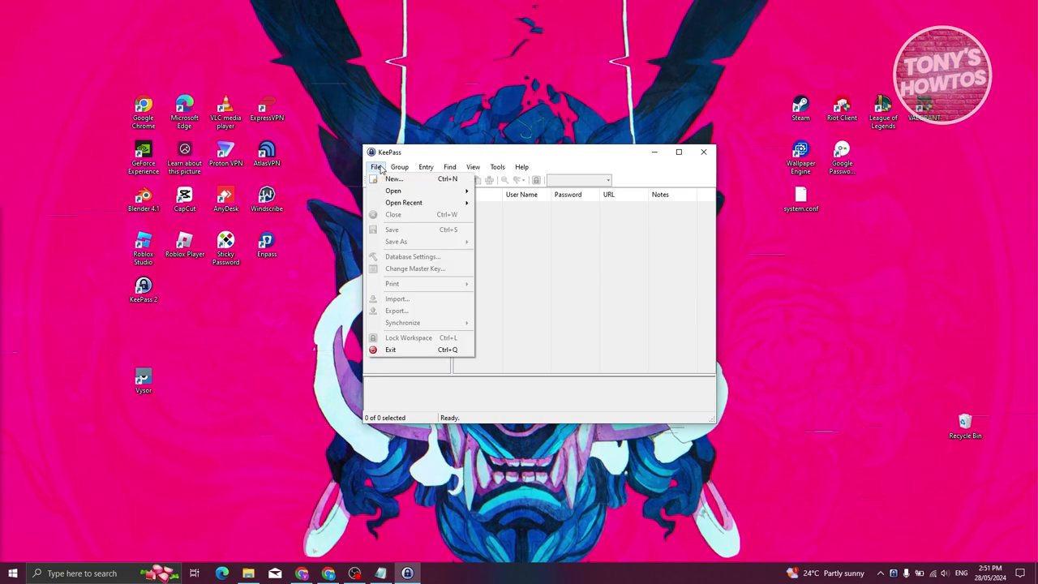
pyautogui.moveTo(394, 180)
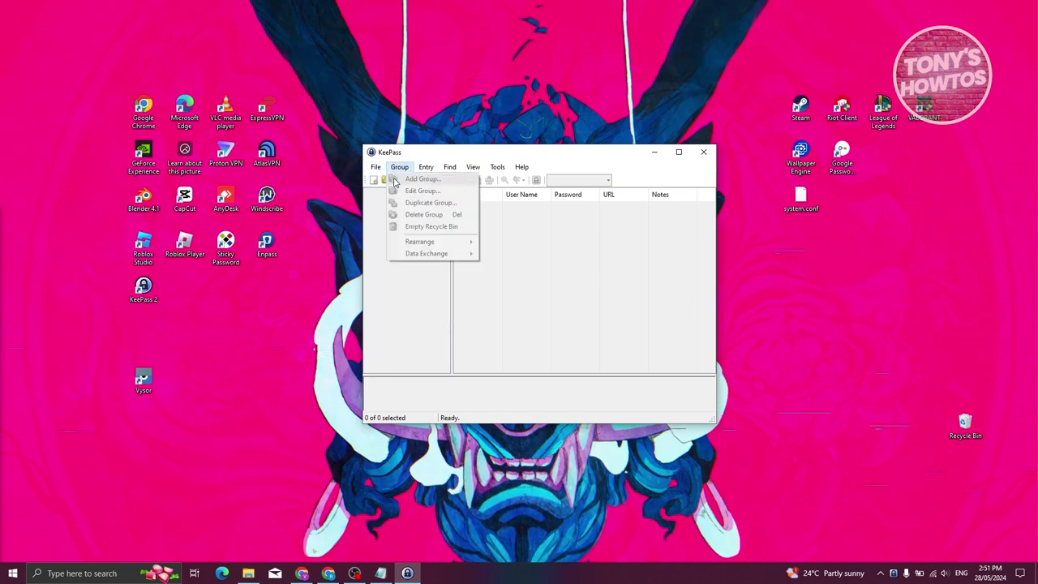
pyautogui.click(397, 179)
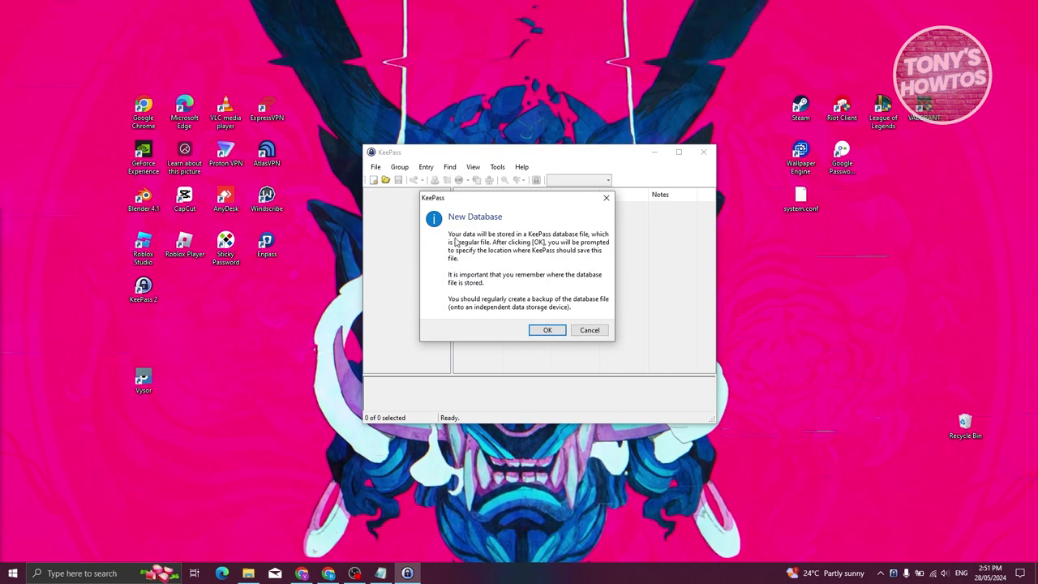
pyautogui.click(545, 329)
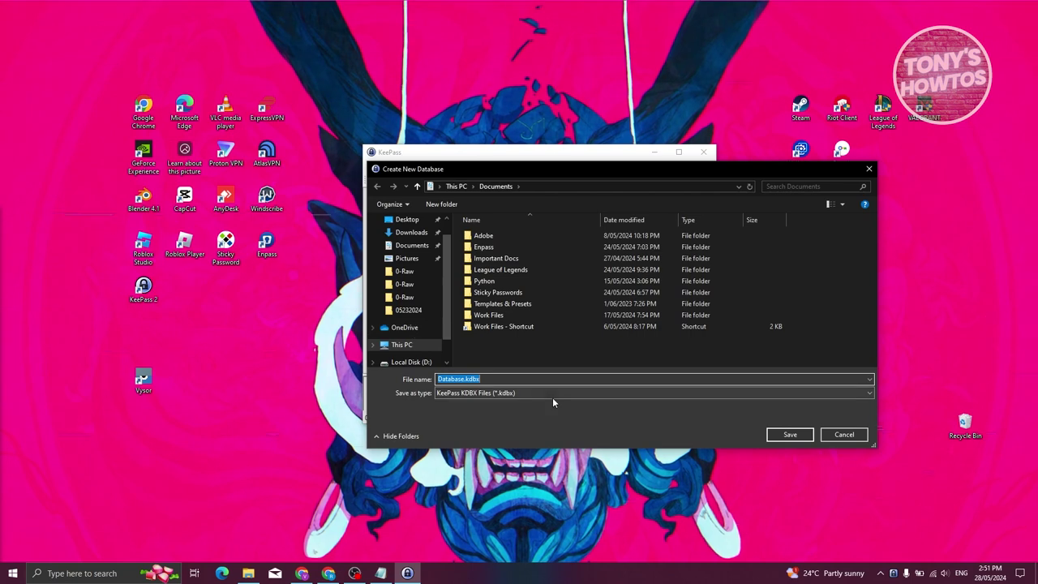
# - Save the new database file as Database.kdbx in Documents
pyautogui.click(462, 379)
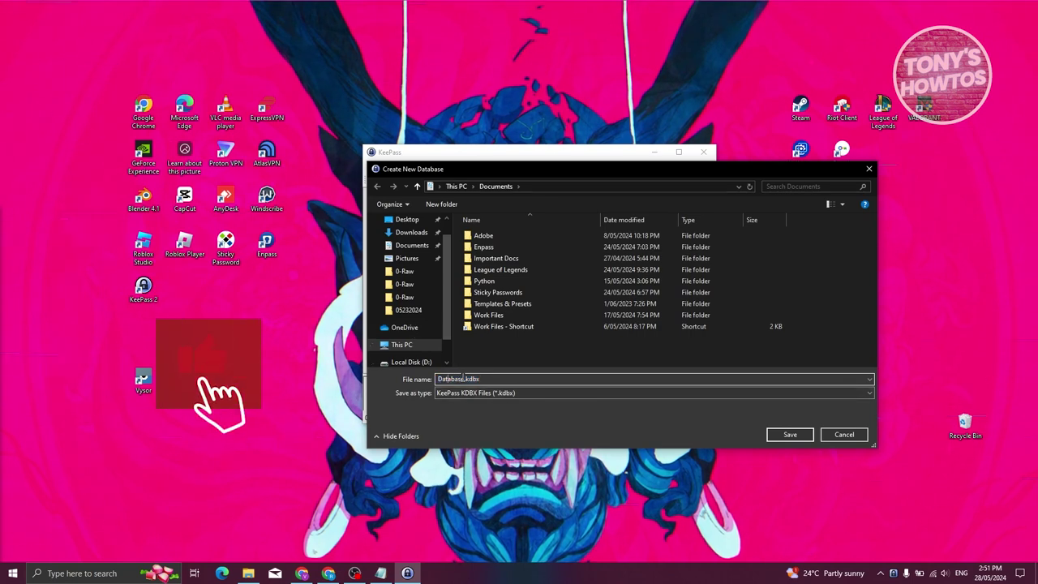
pyautogui.doubleClick(463, 379)
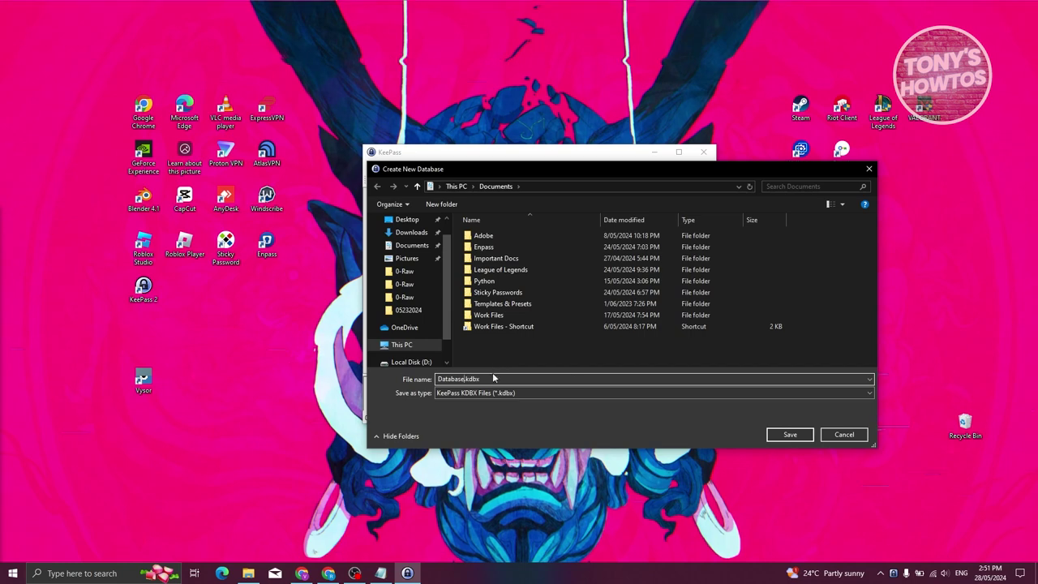
pyautogui.click(790, 435)
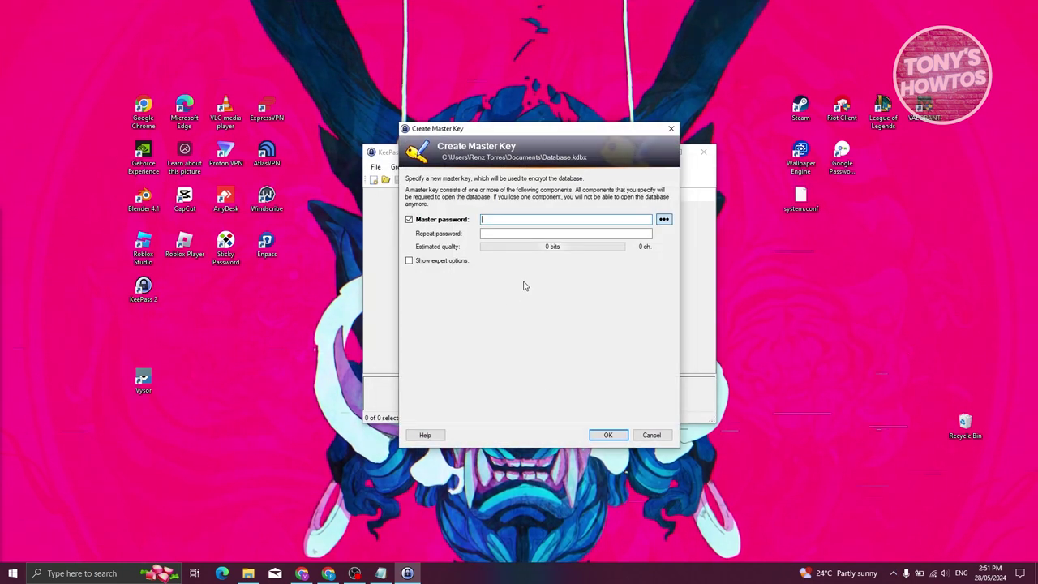
# - Enter and repeat a 12-character master password, accepting the weak-password warning
pyautogui.press('capslock')
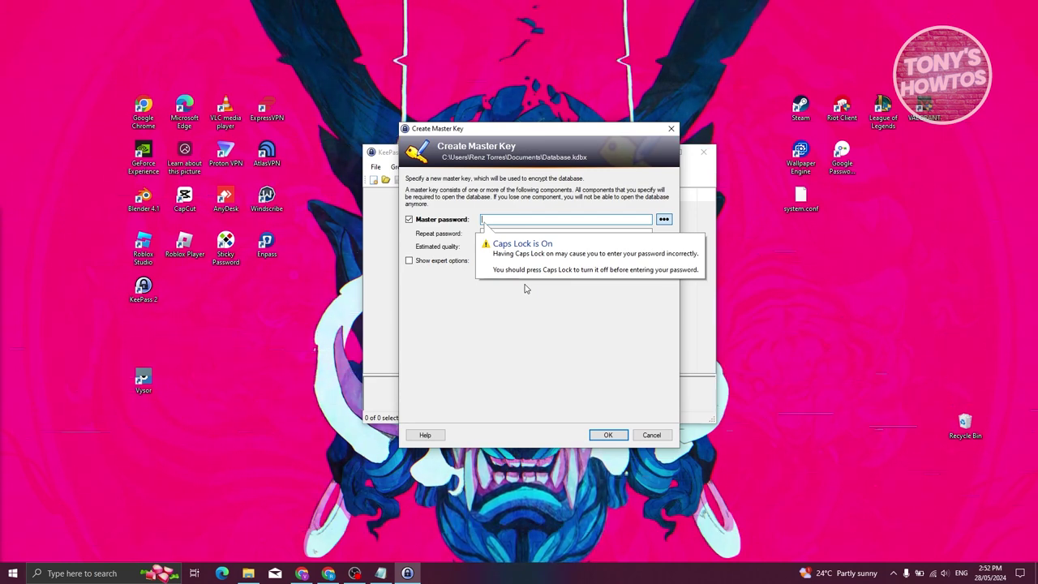
pyautogui.press('capslock')
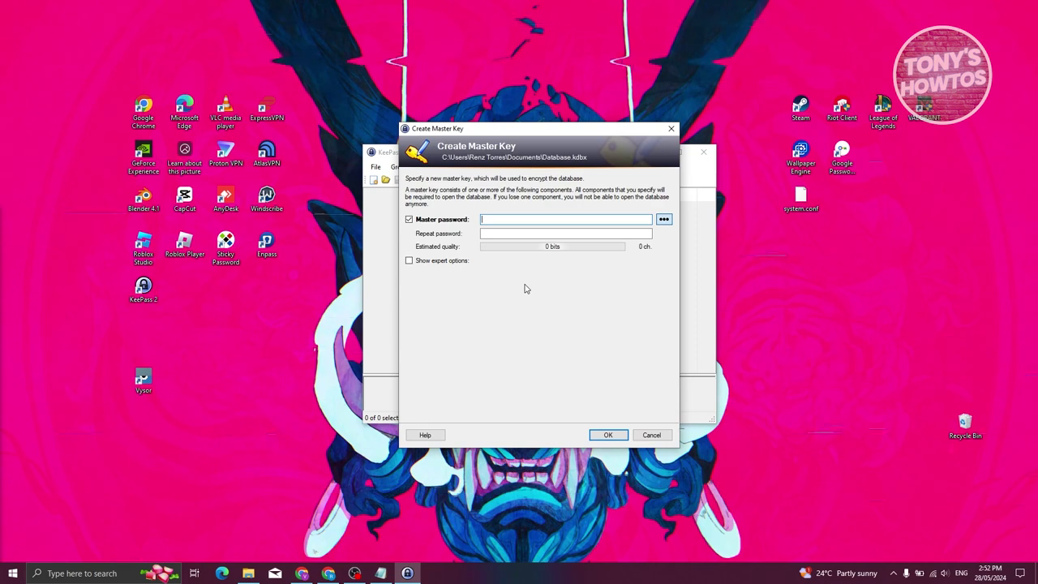
pyautogui.write('abcd')
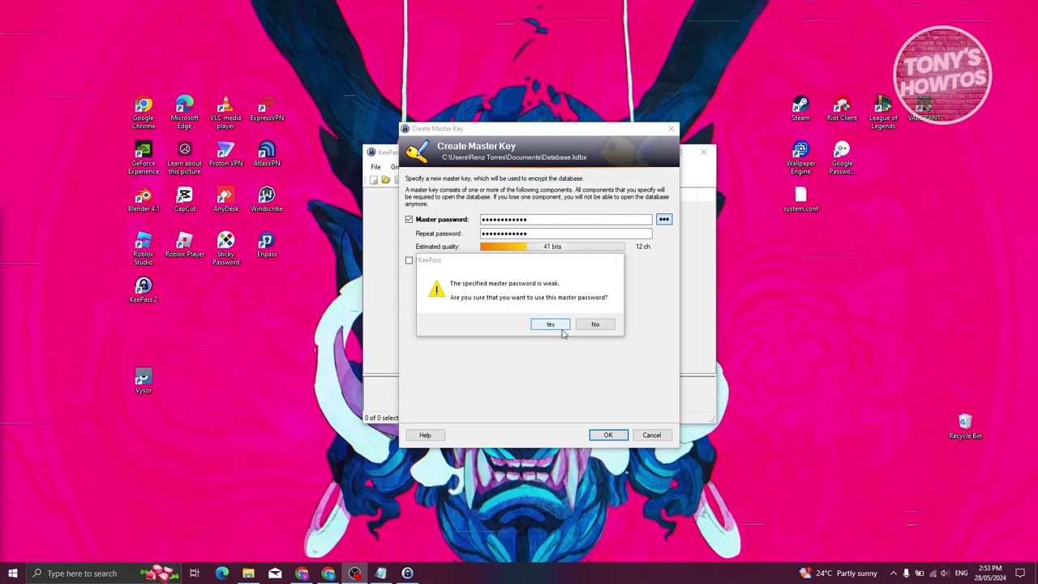
pyautogui.click(562, 329)
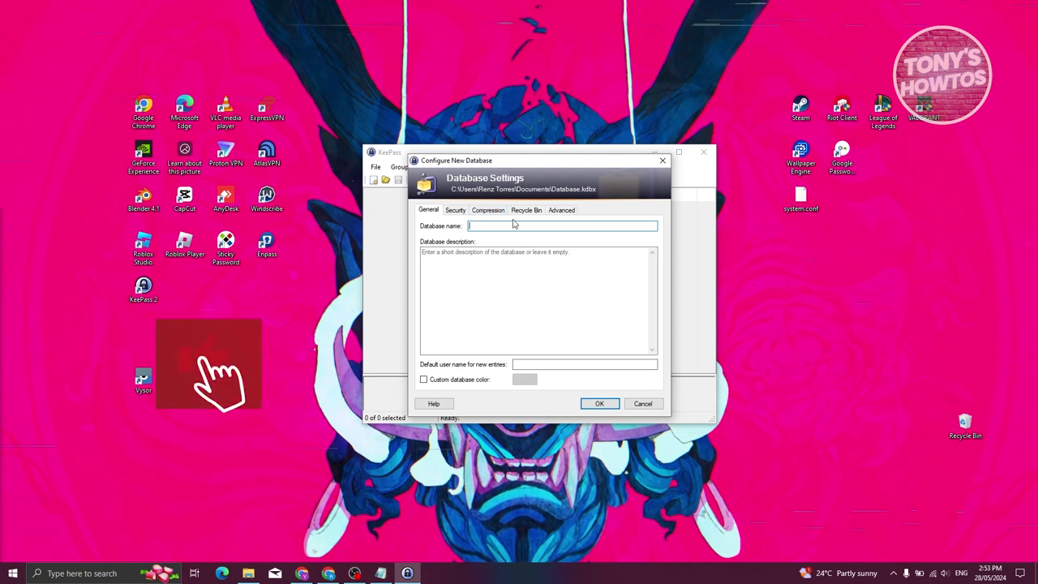
# - Name the database 'Vault' and review its Security, Compression, Recycle Bin and Advanced settings
pyautogui.write('V')
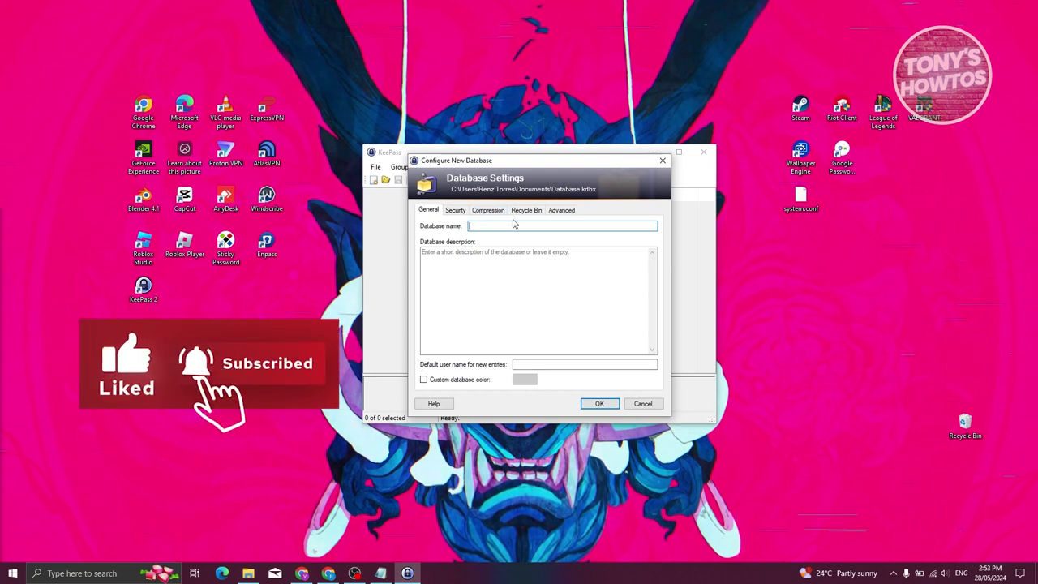
pyautogui.write('ault')
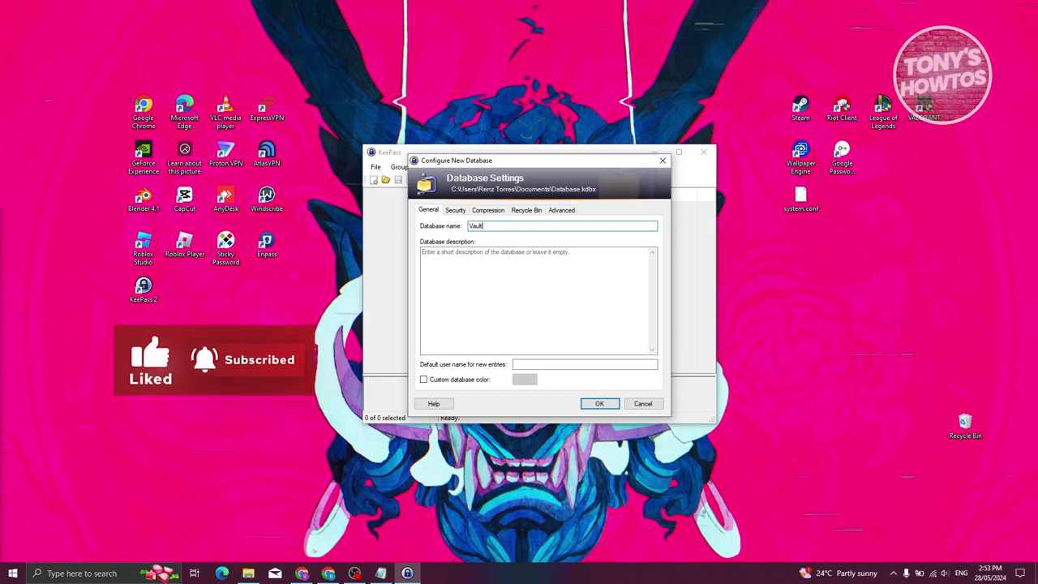
pyautogui.click(523, 289)
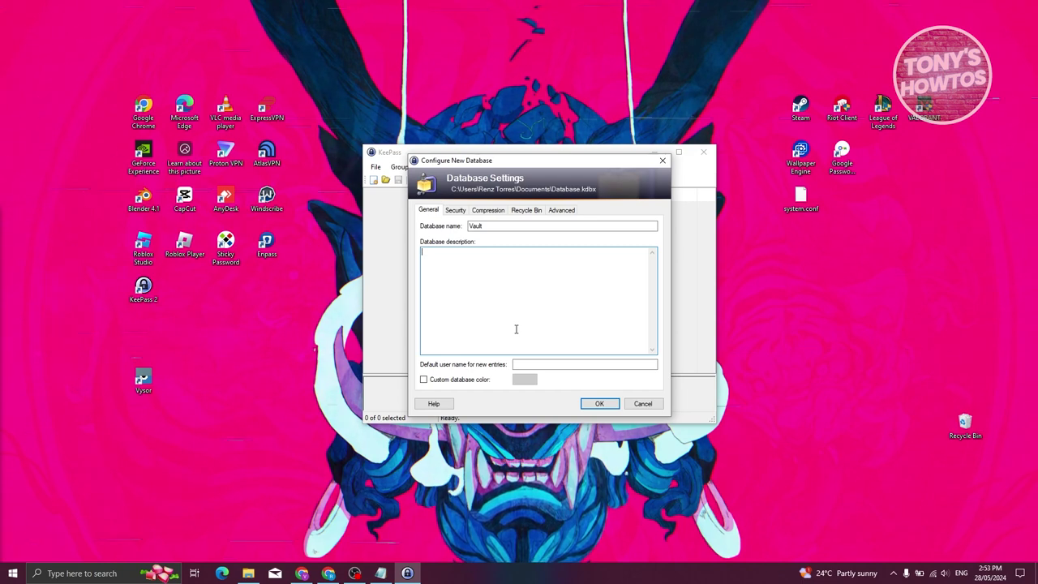
pyautogui.click(455, 211)
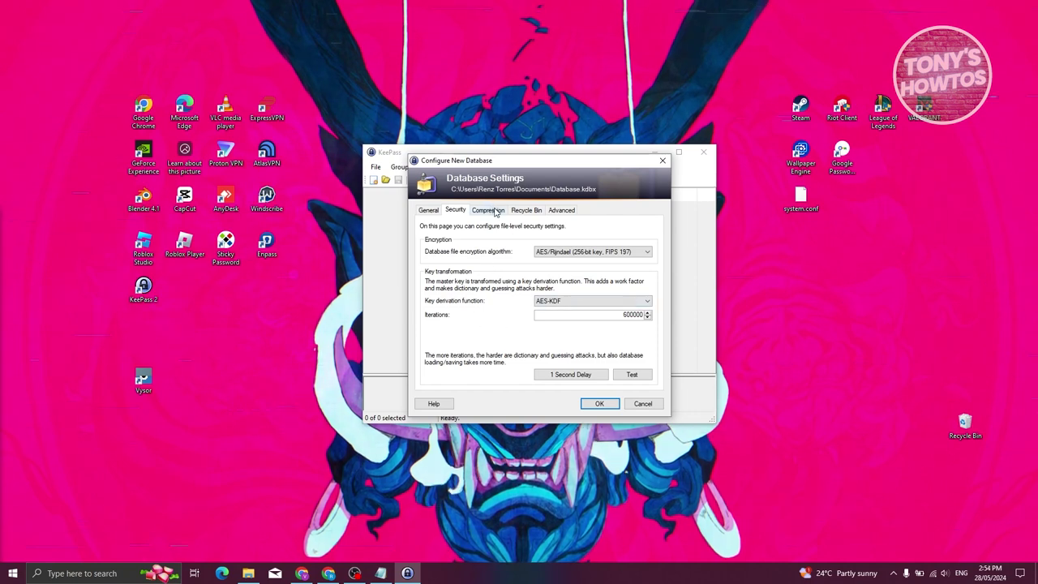
pyautogui.click(517, 211)
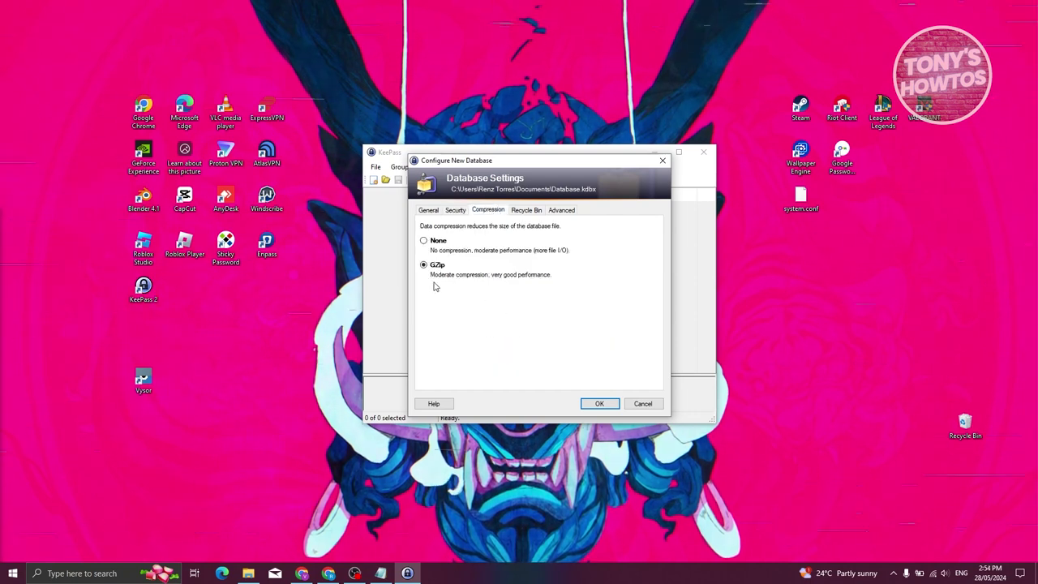
pyautogui.click(524, 210)
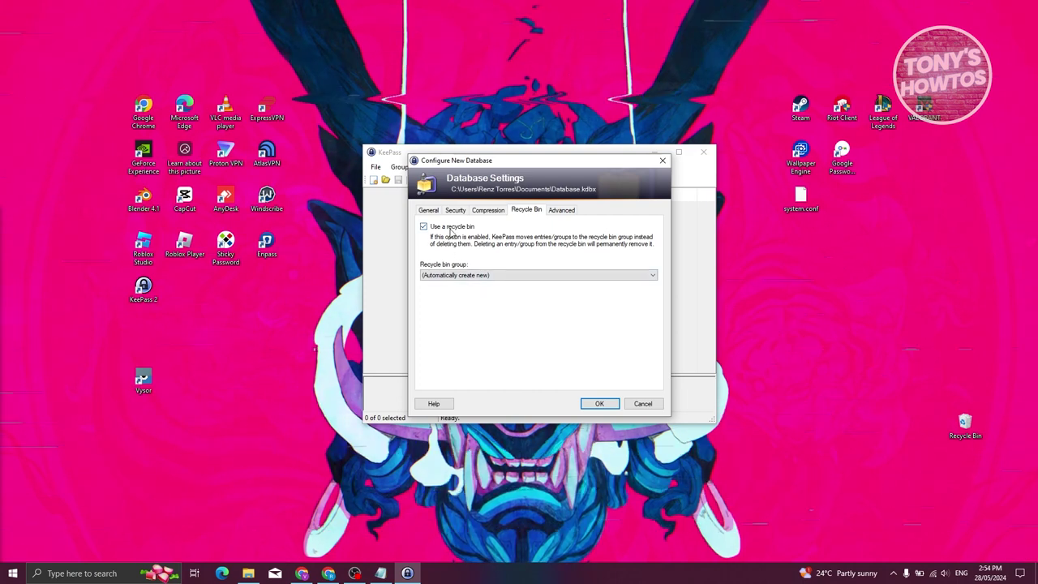
pyautogui.click(560, 209)
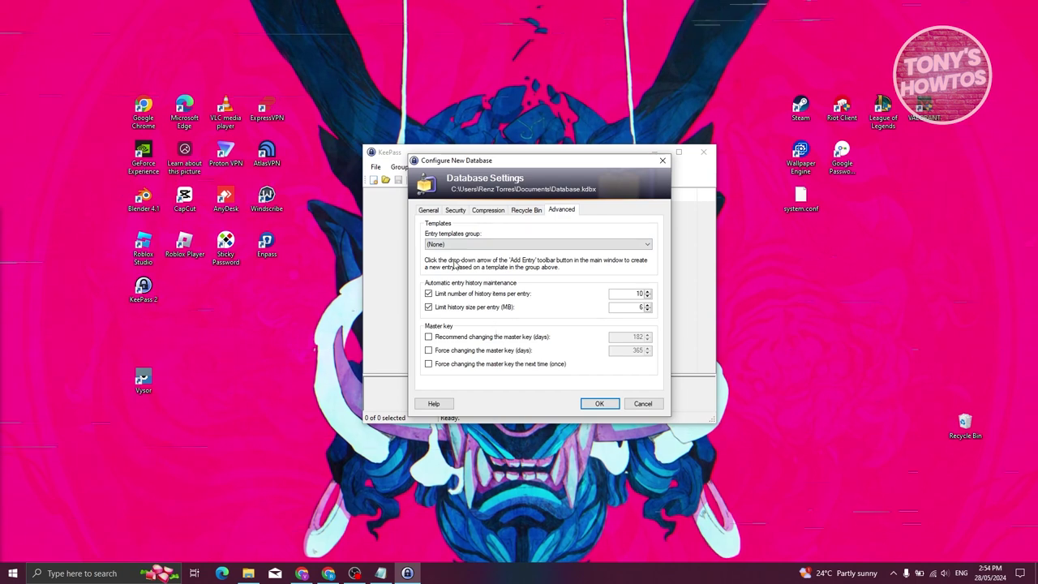
pyautogui.click(431, 211)
# - Enable a custom blue database colour and confirm the settings
pyautogui.click(423, 379)
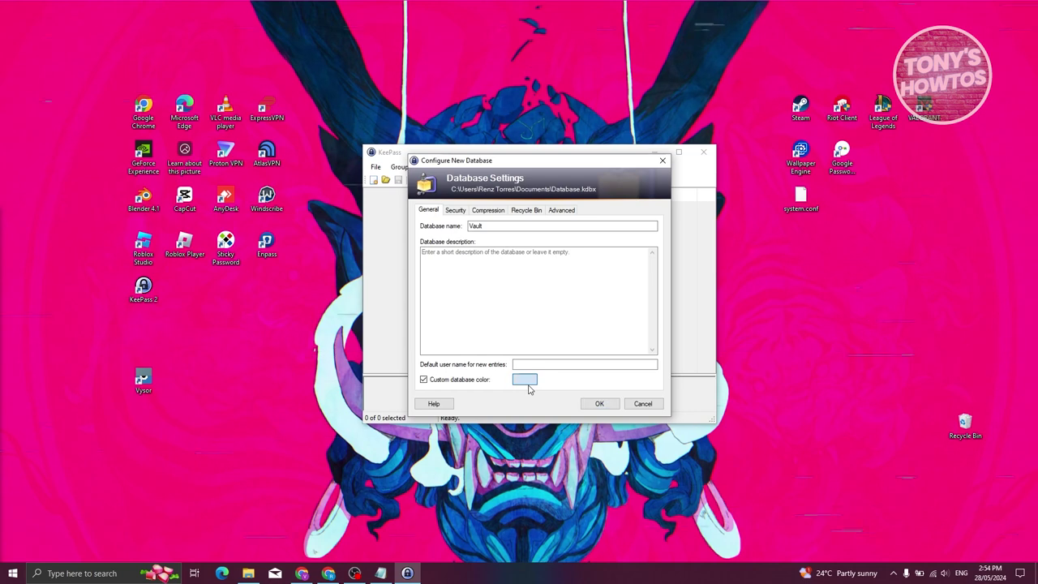
pyautogui.click(525, 380)
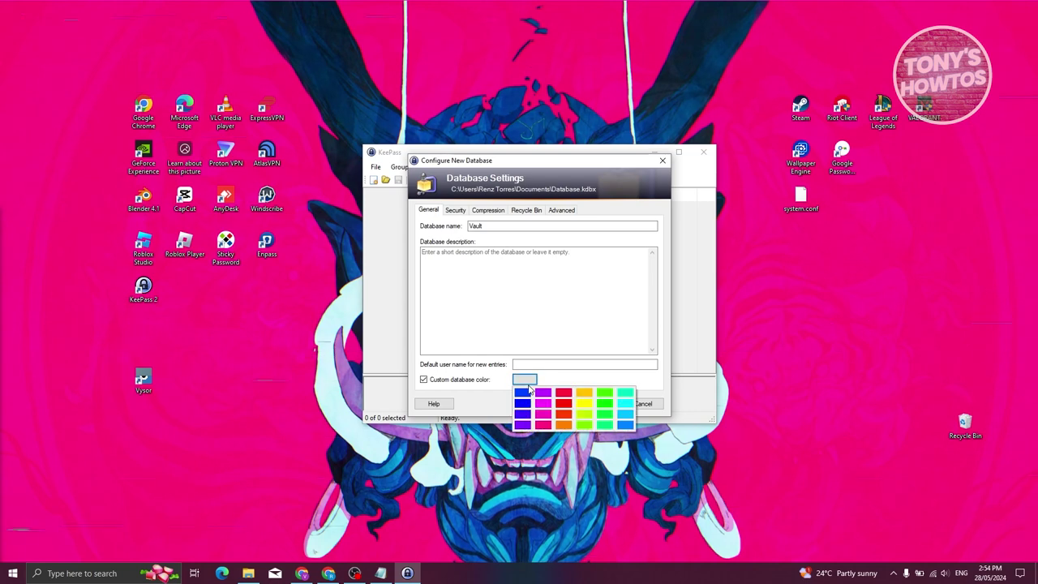
pyautogui.click(627, 426)
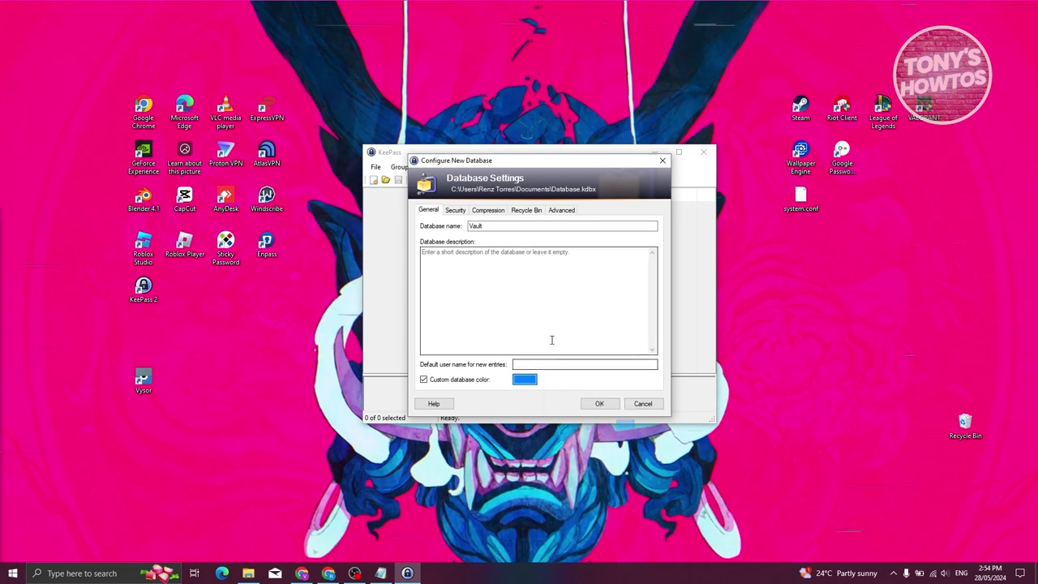
pyautogui.click(599, 405)
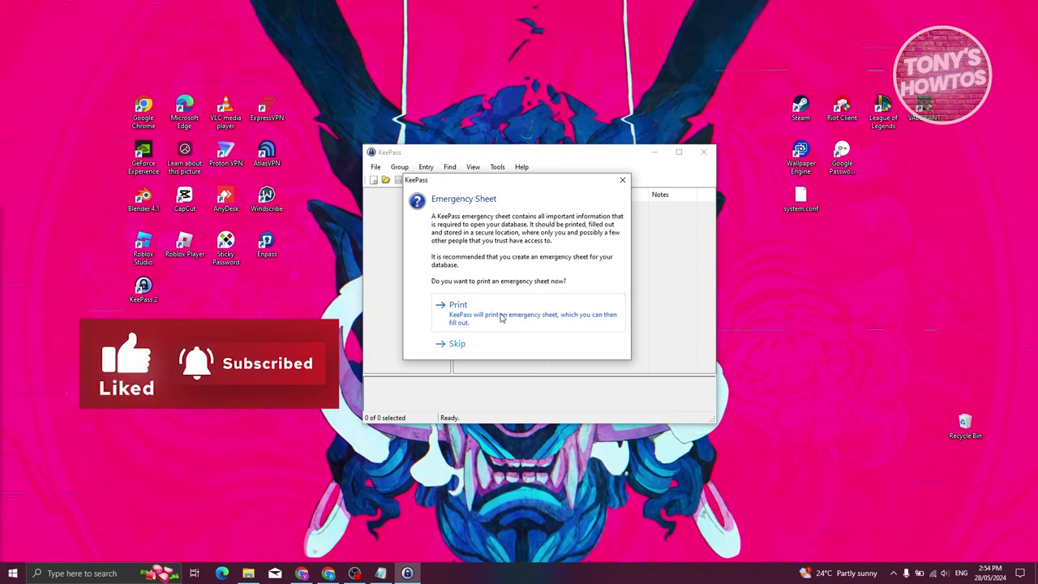
# - Skip the emergency sheet and view the General group's entries
pyautogui.click(456, 345)
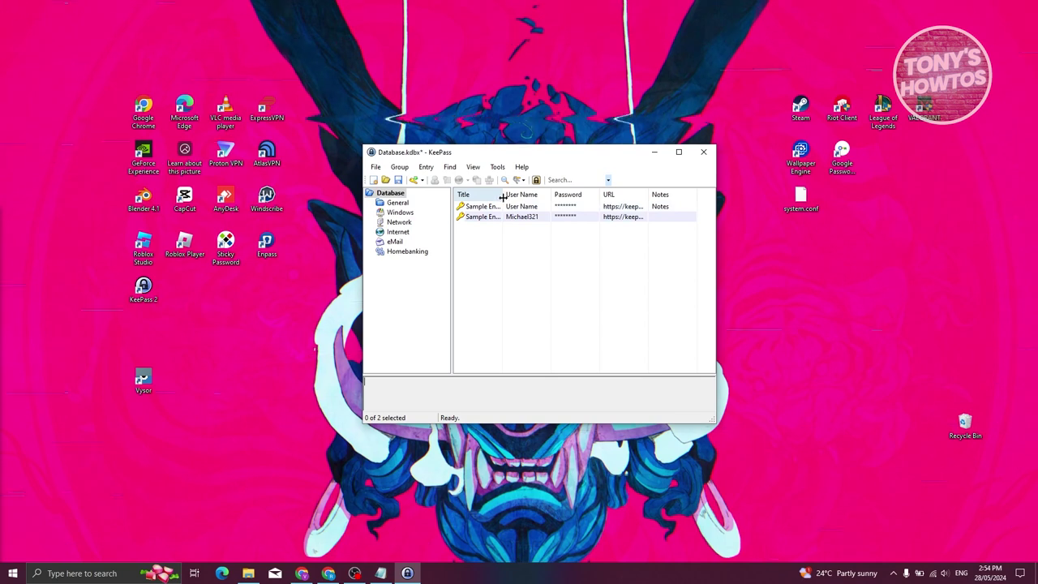
pyautogui.click(399, 202)
# - Browse the Windows, Network, Internet, eMail and Homebanking groups, then return to the Database root
pyautogui.click(402, 212)
pyautogui.click(399, 222)
pyautogui.click(397, 232)
pyautogui.click(393, 241)
pyautogui.click(401, 251)
pyautogui.click(395, 242)
pyautogui.click(404, 232)
pyautogui.click(399, 202)
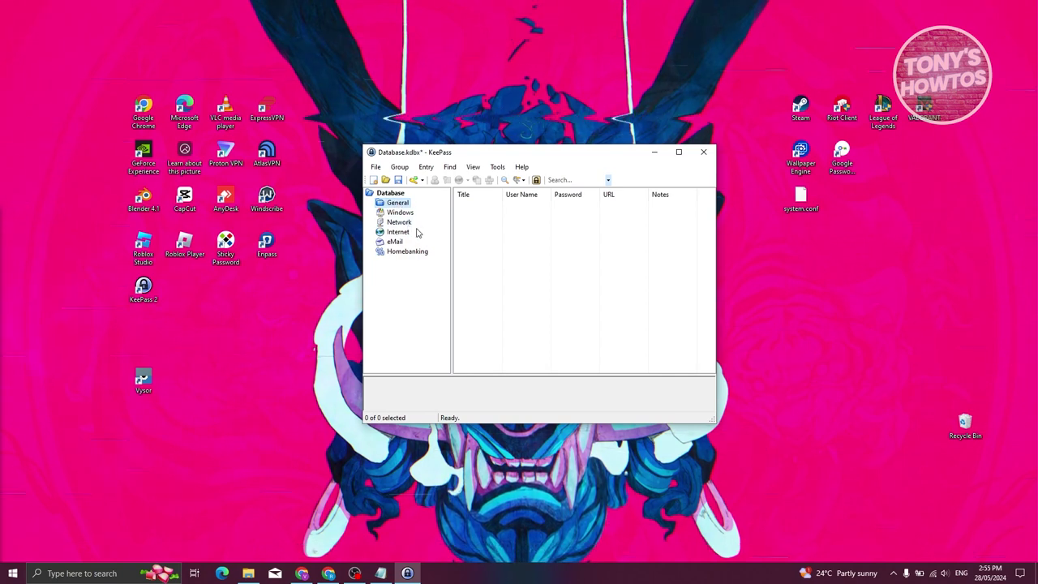
pyautogui.click(391, 193)
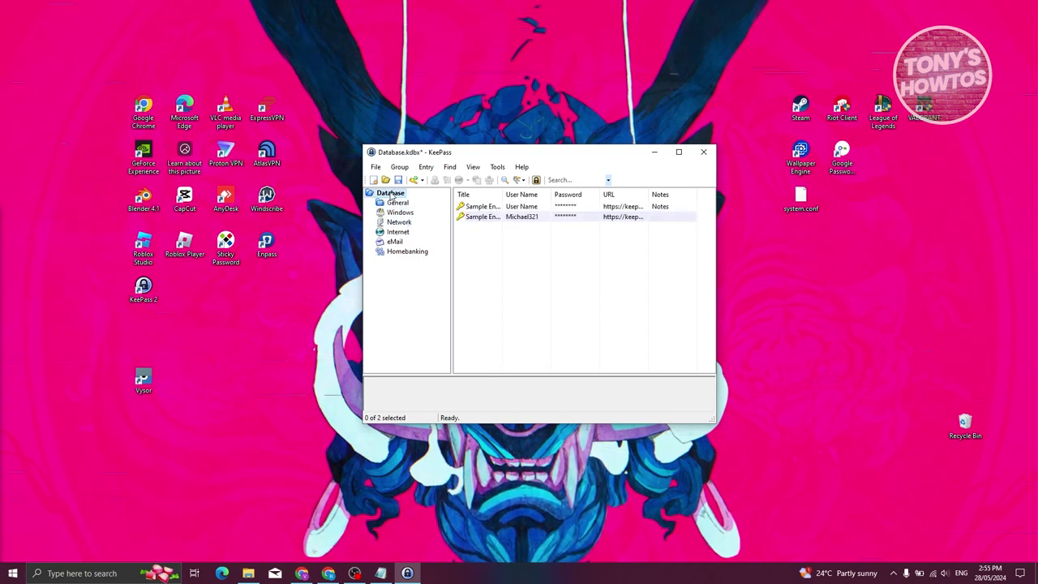
# - Widen the Title column, select Sample Entry #2, and cancel an accidental new-database command
pyautogui.moveTo(502, 195); pyautogui.dragTo(524, 186)
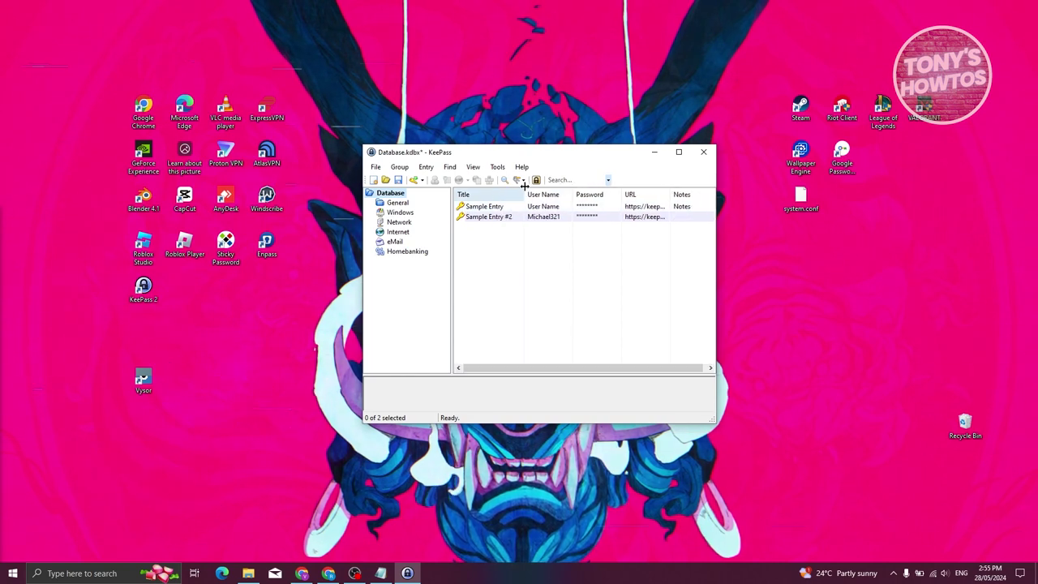
pyautogui.click(552, 216)
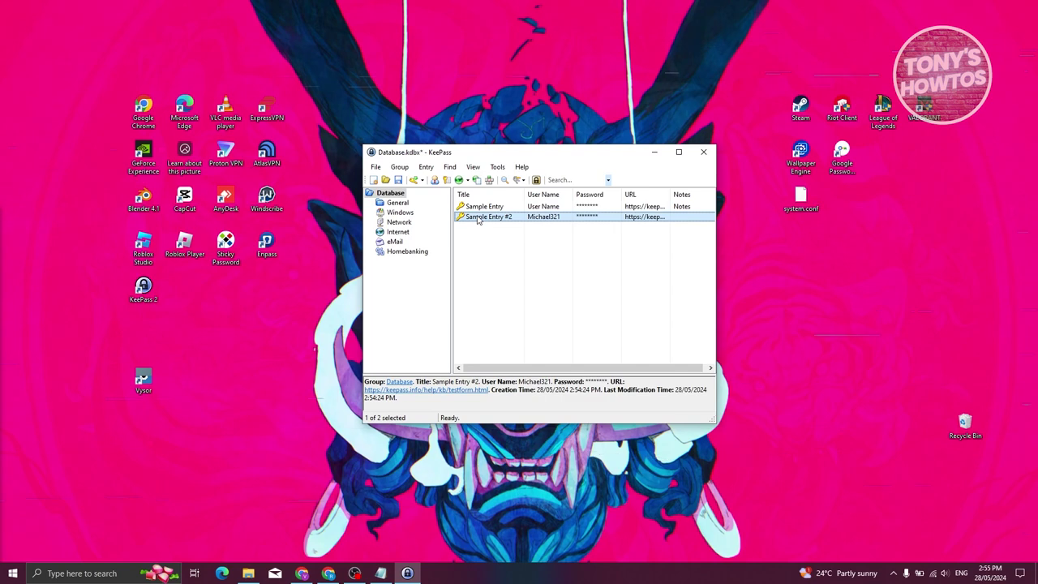
pyautogui.click(376, 167)
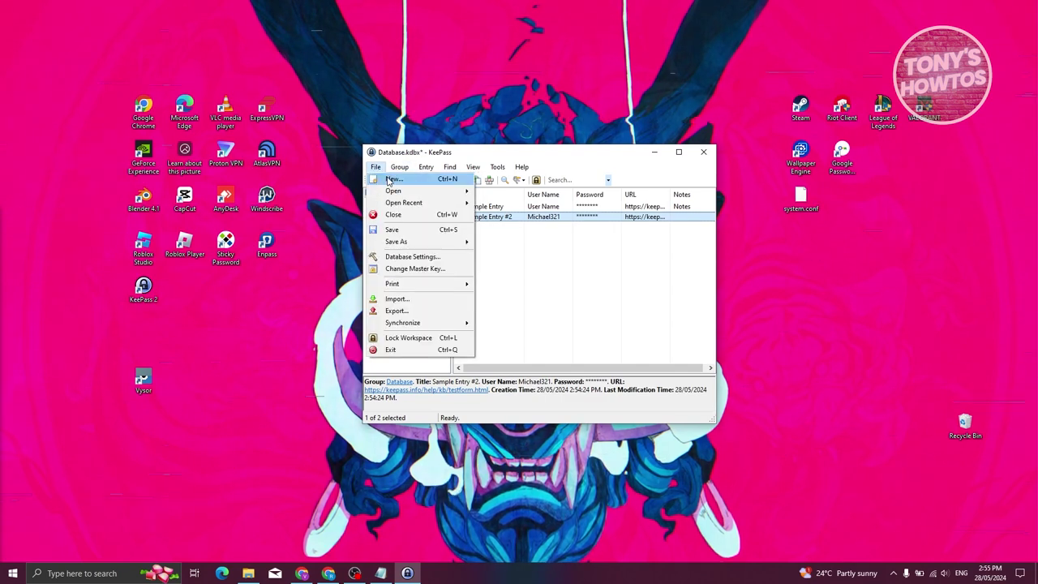
pyautogui.click(393, 178)
pyautogui.press('Escape')
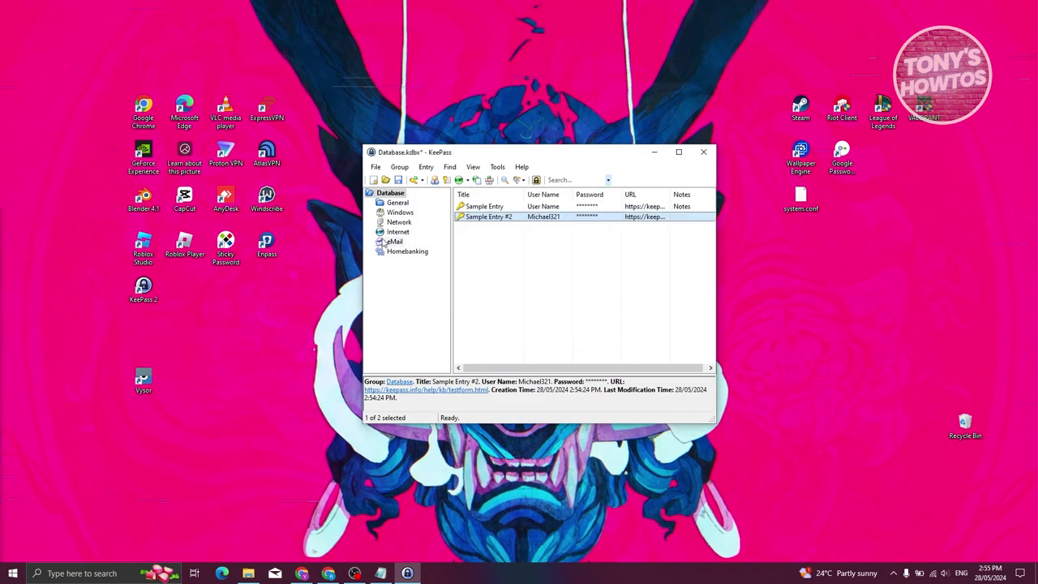
# - Choose Add Entry from the entry list's context menu to begin a new entry
pyautogui.rightClick(506, 257)
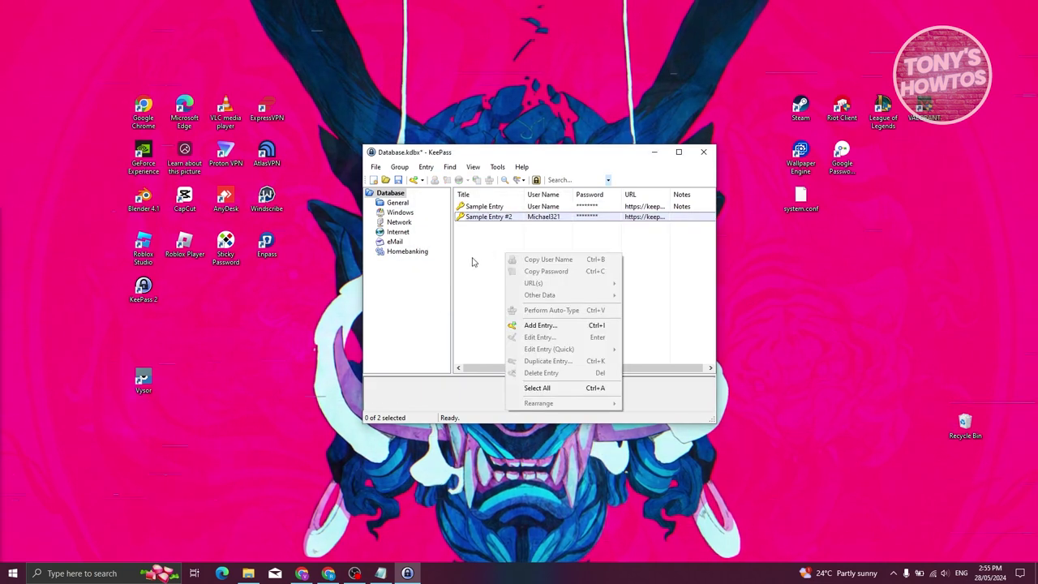
pyautogui.click(479, 259)
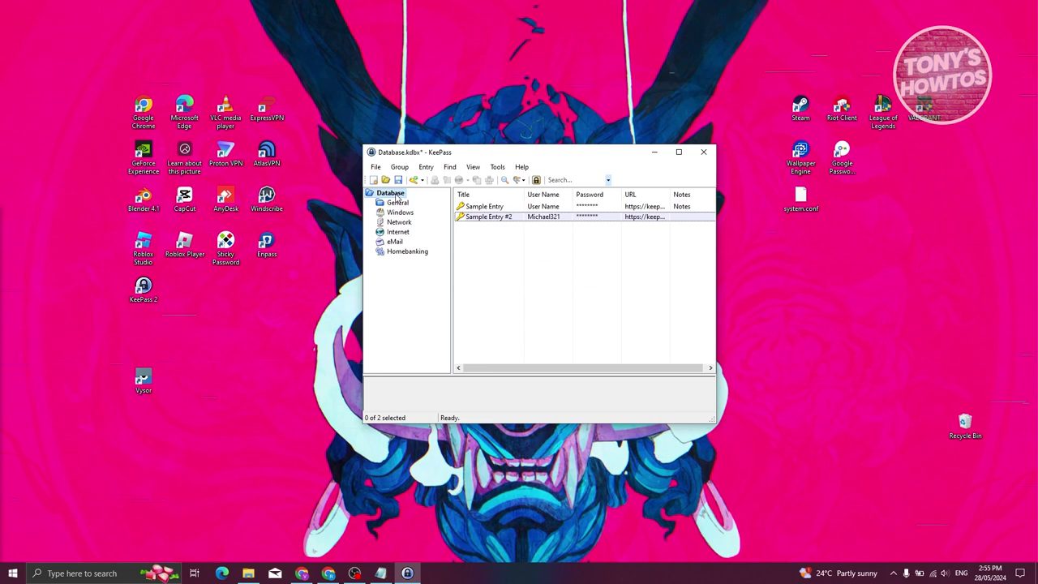
pyautogui.rightClick(510, 240)
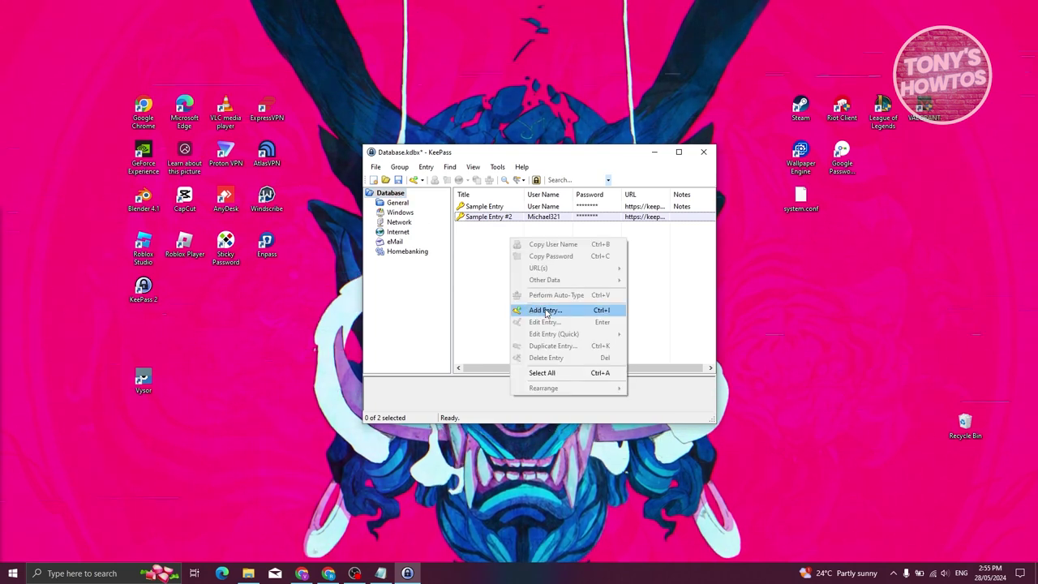
pyautogui.click(545, 311)
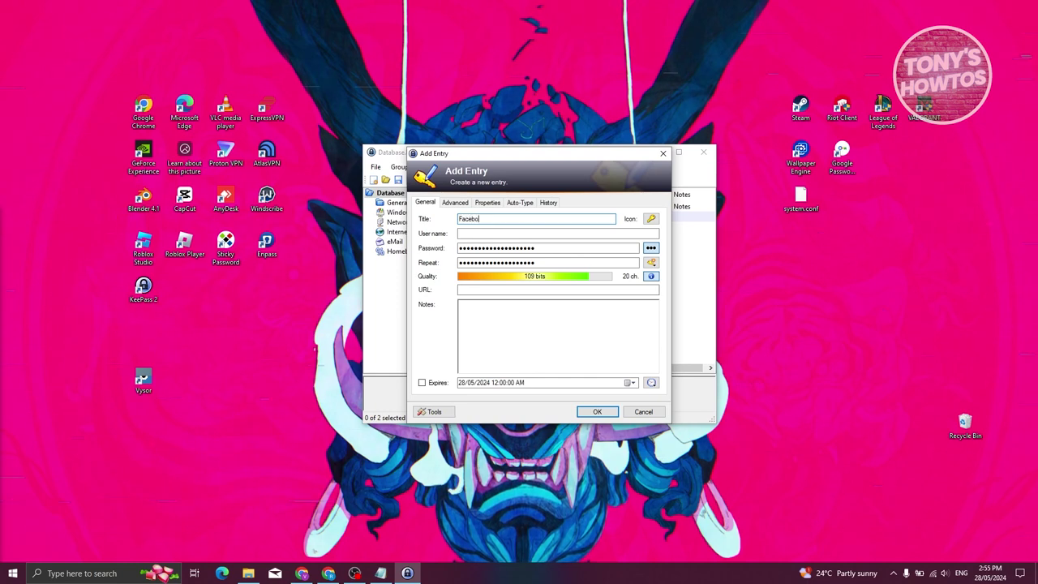
# - Enter the user name 'username' and replace the generated password with your own password
pyautogui.click(508, 234)
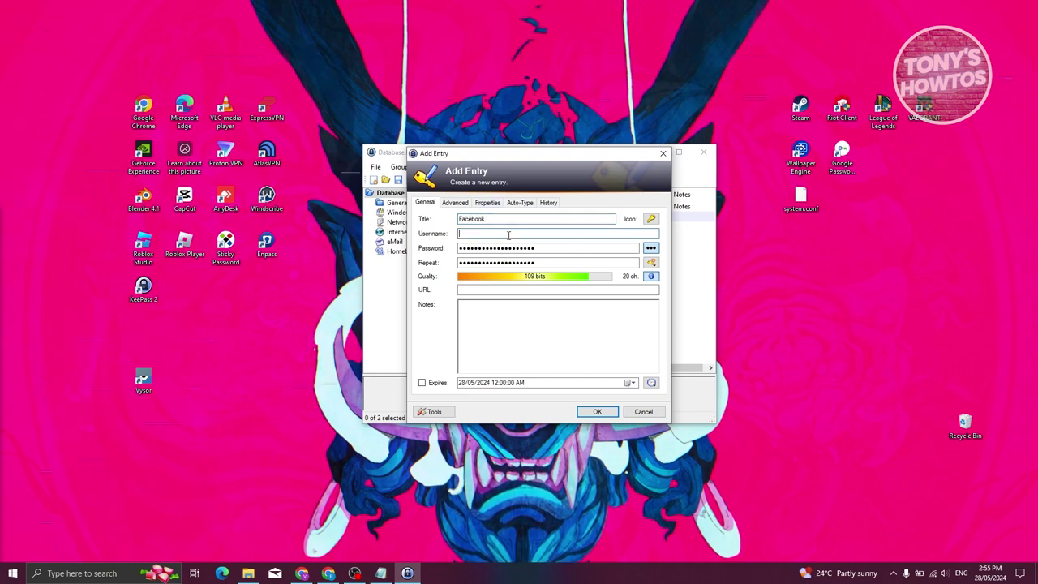
pyautogui.write('username')
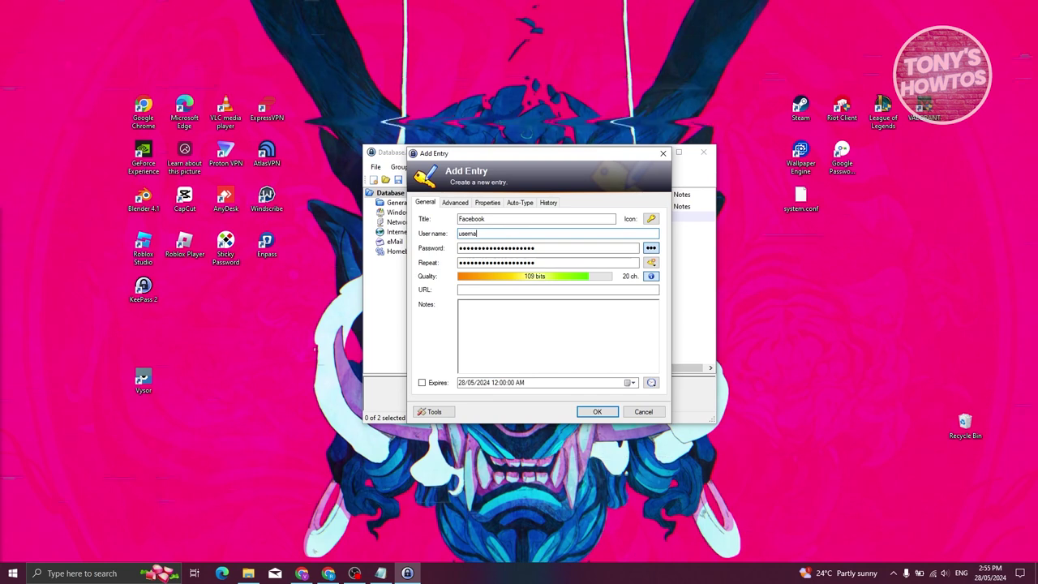
pyautogui.doubleClick(565, 248)
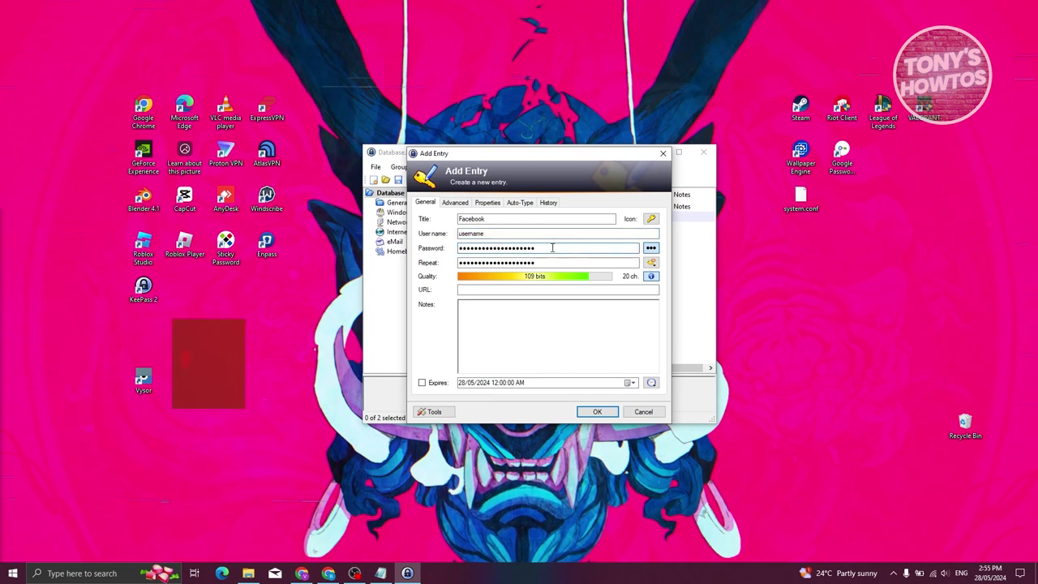
pyautogui.write('password')
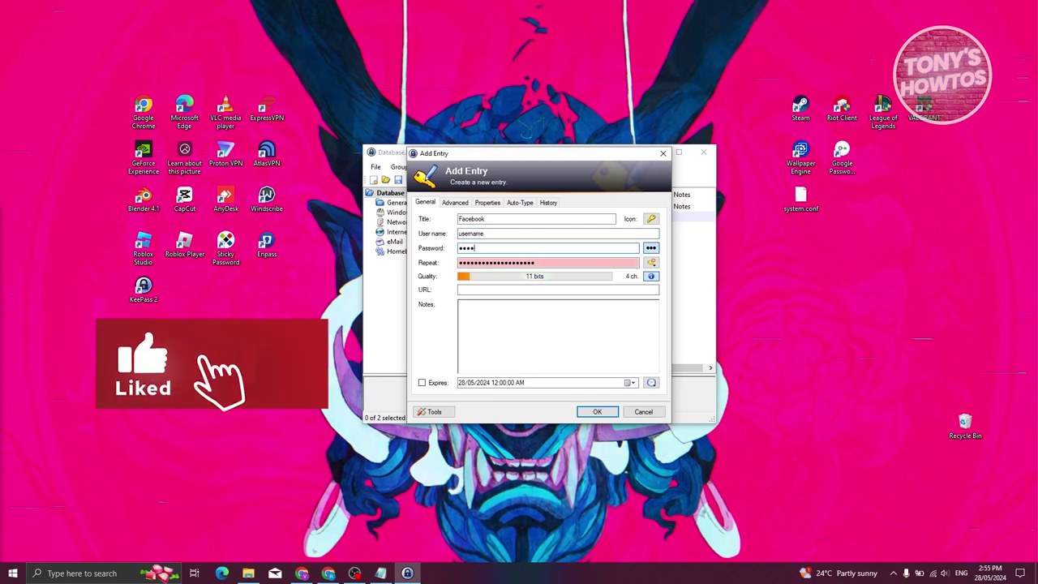
pyautogui.write('12345678')
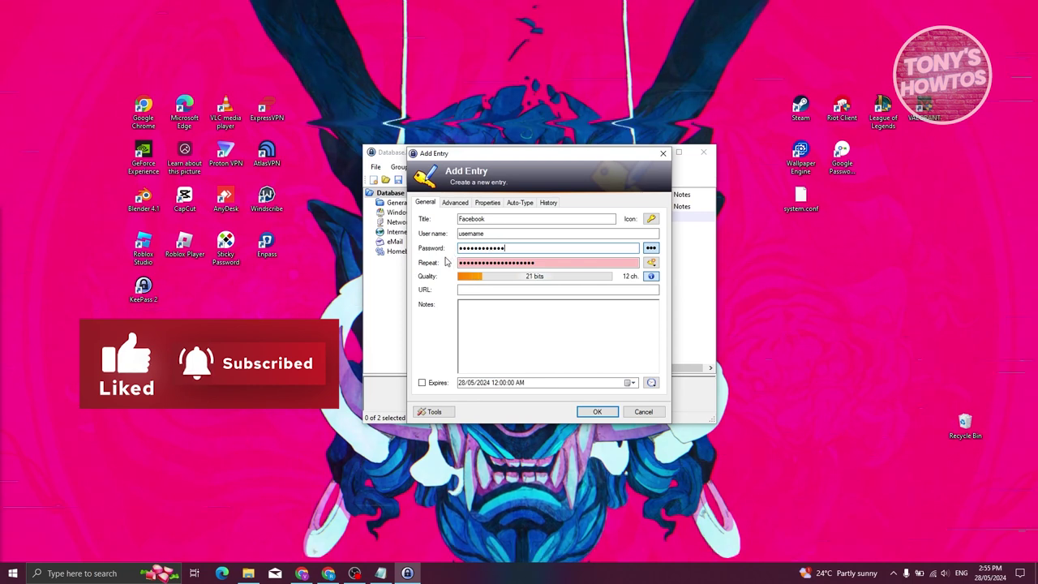
pyautogui.click(635, 262)
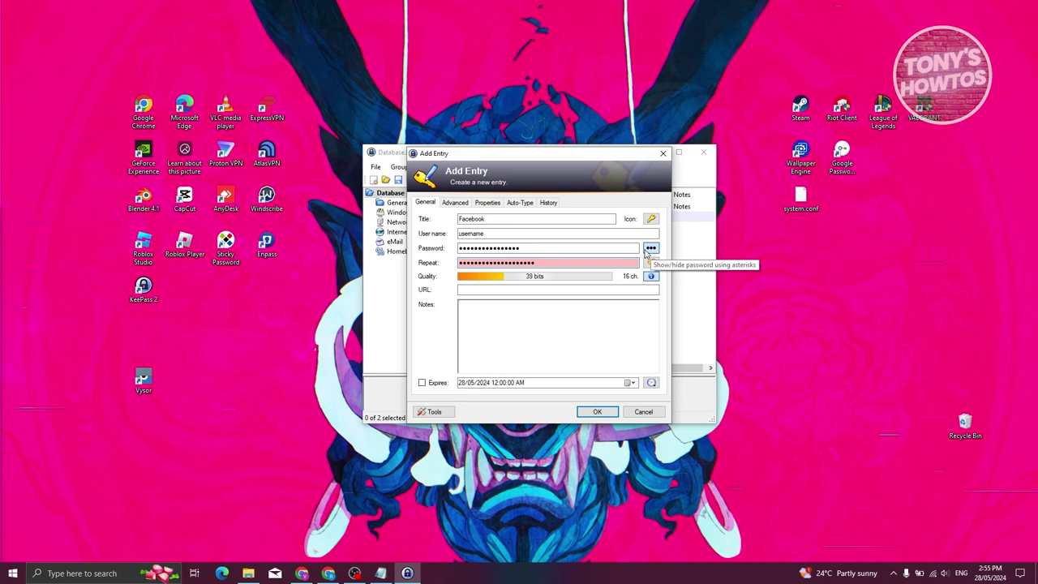
pyautogui.click(649, 249)
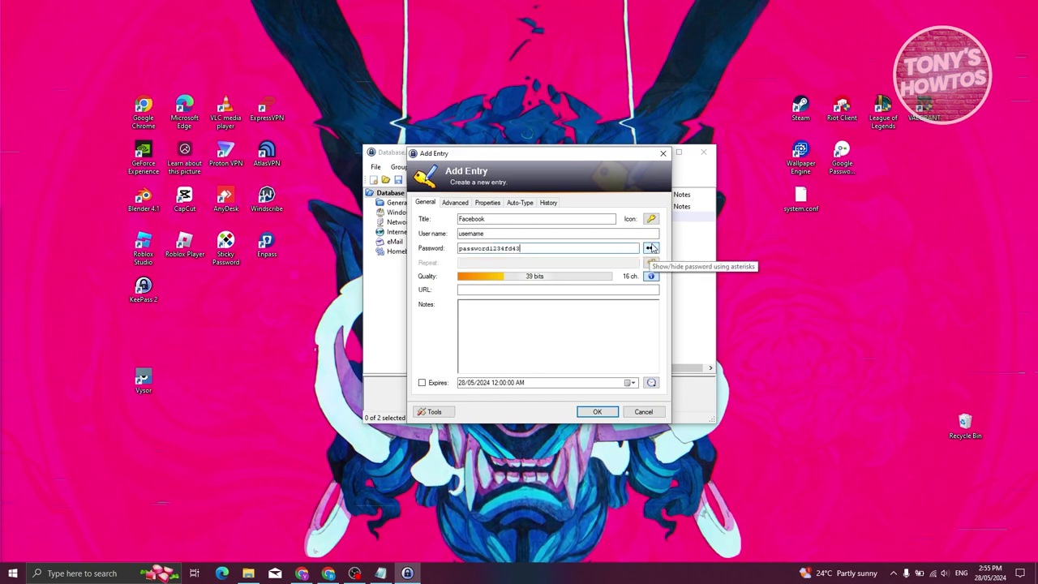
pyautogui.click(651, 249)
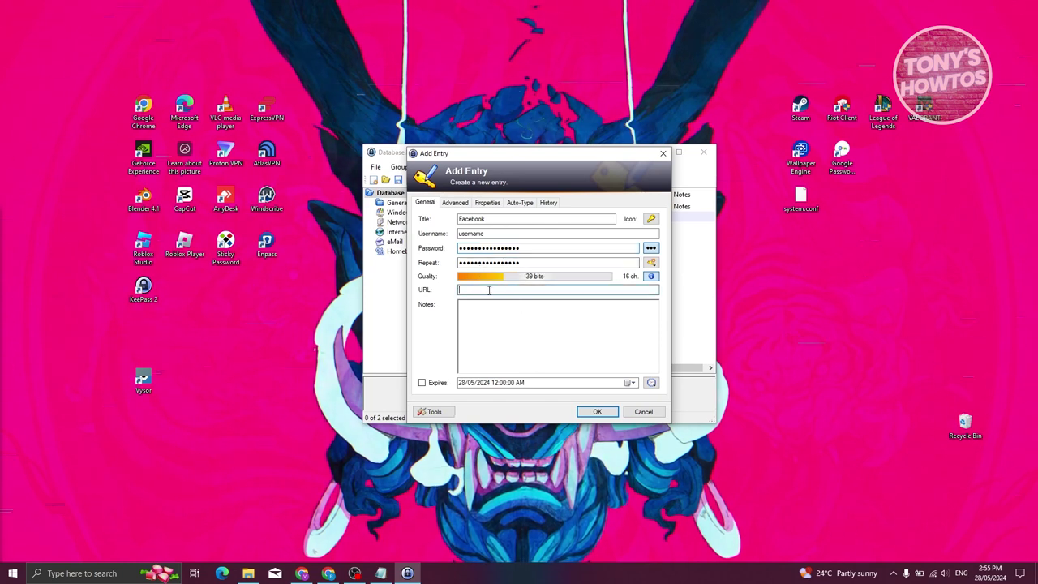
# - Leave URL and notes blank, untick the expiry date, and save the Facebook entry
pyautogui.click(463, 289)
pyautogui.click(494, 325)
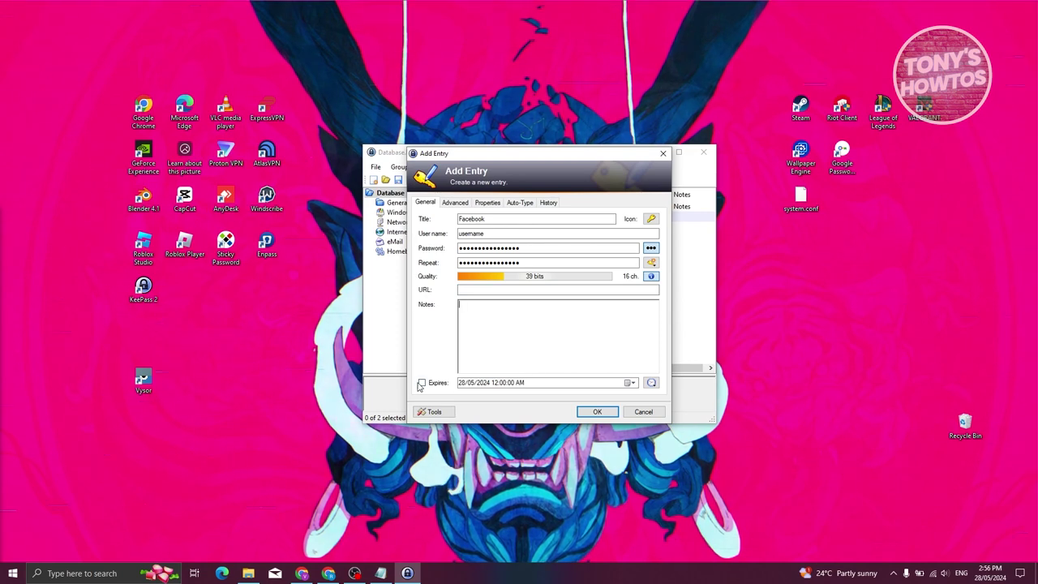
pyautogui.click(519, 383)
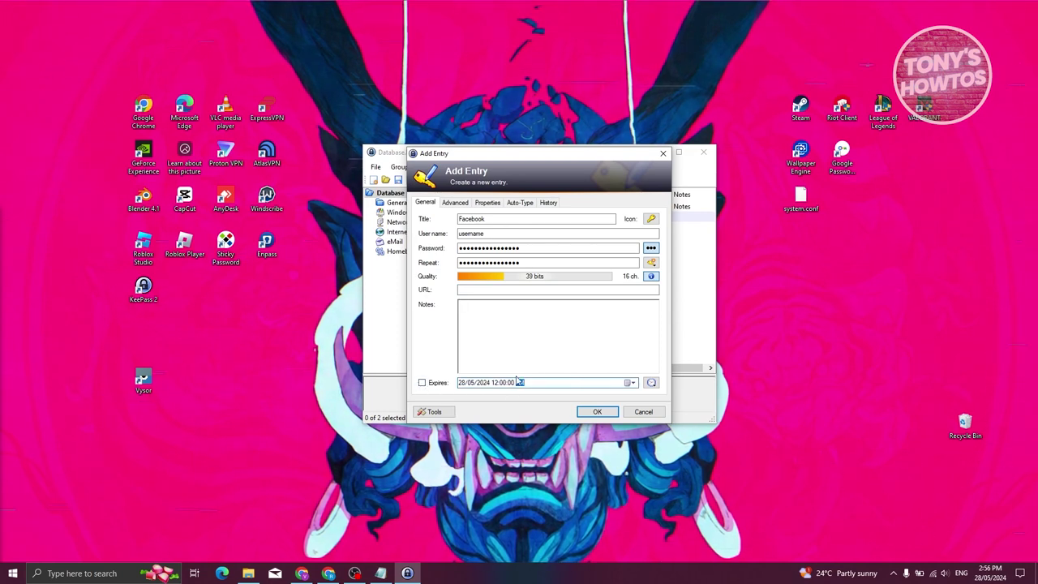
pyautogui.click(422, 383)
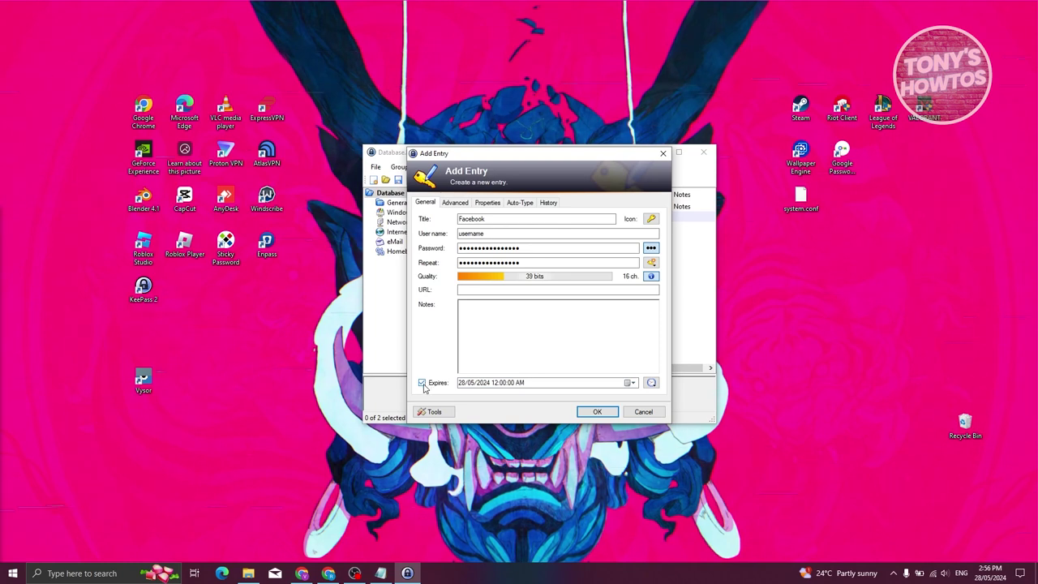
pyautogui.click(423, 384)
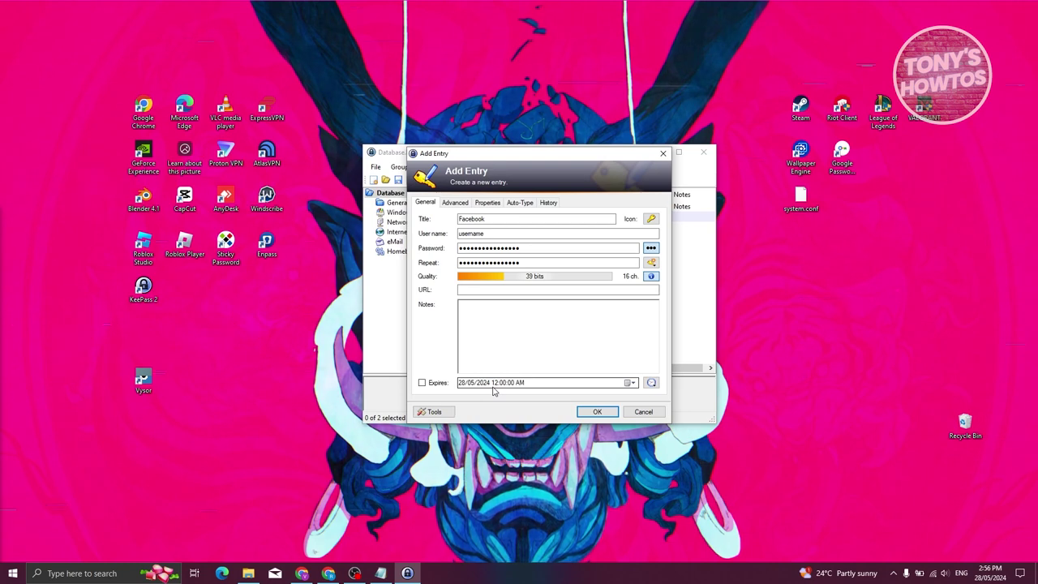
pyautogui.click(600, 412)
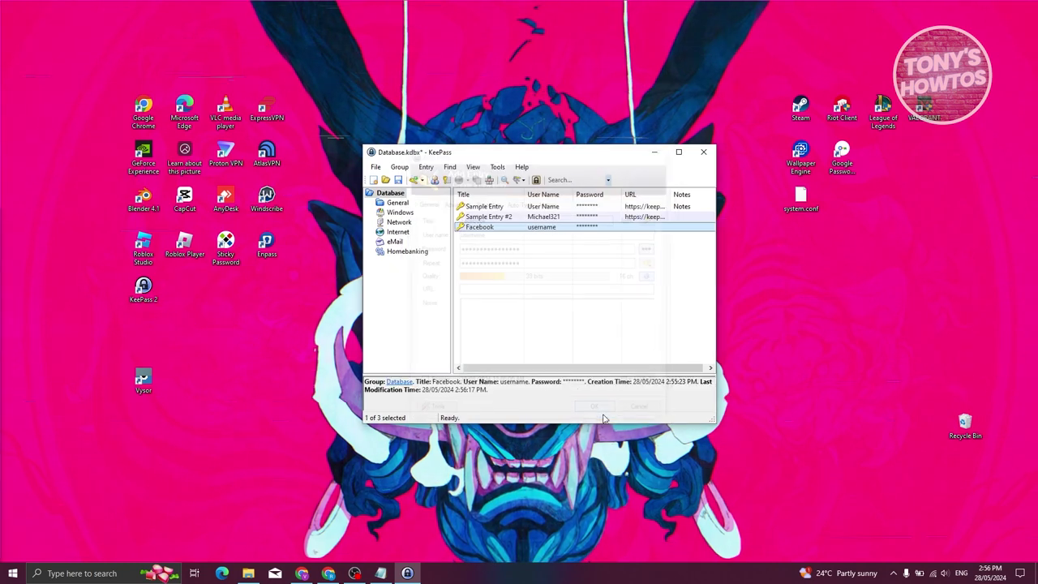
pyautogui.click(489, 218)
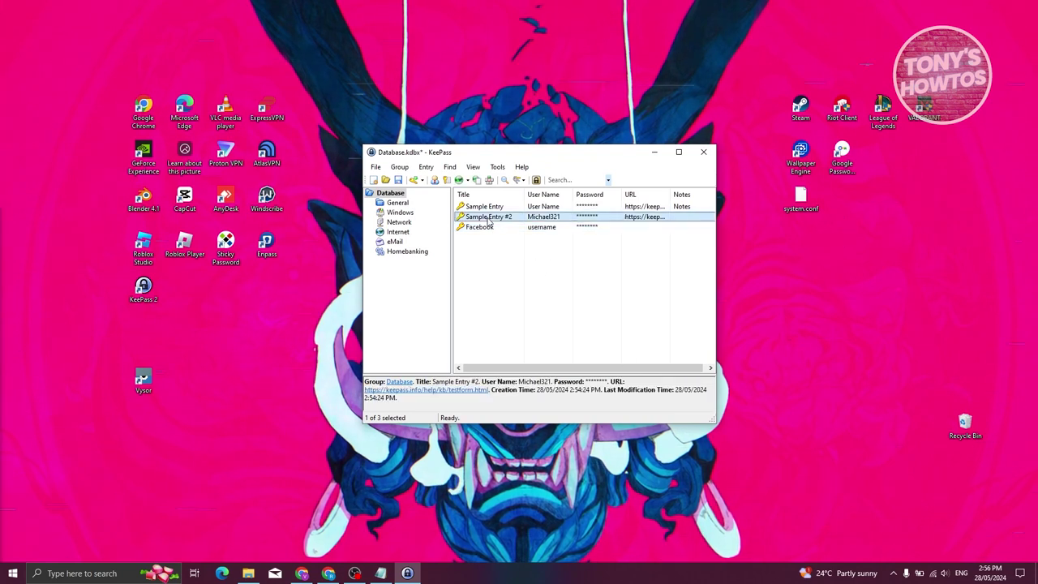
pyautogui.rightClick(488, 219)
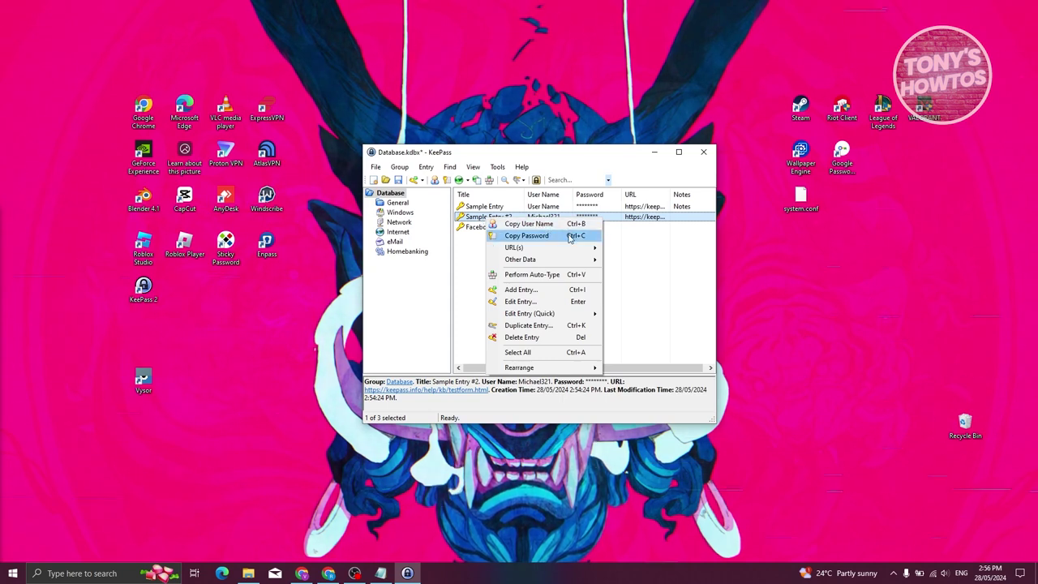
pyautogui.moveTo(537, 250)
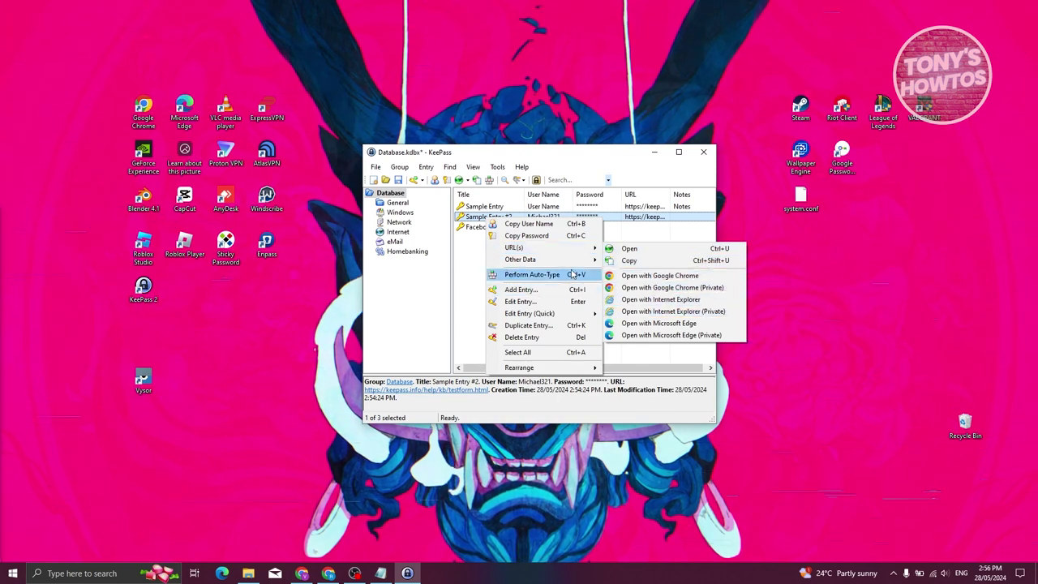
pyautogui.moveTo(567, 259)
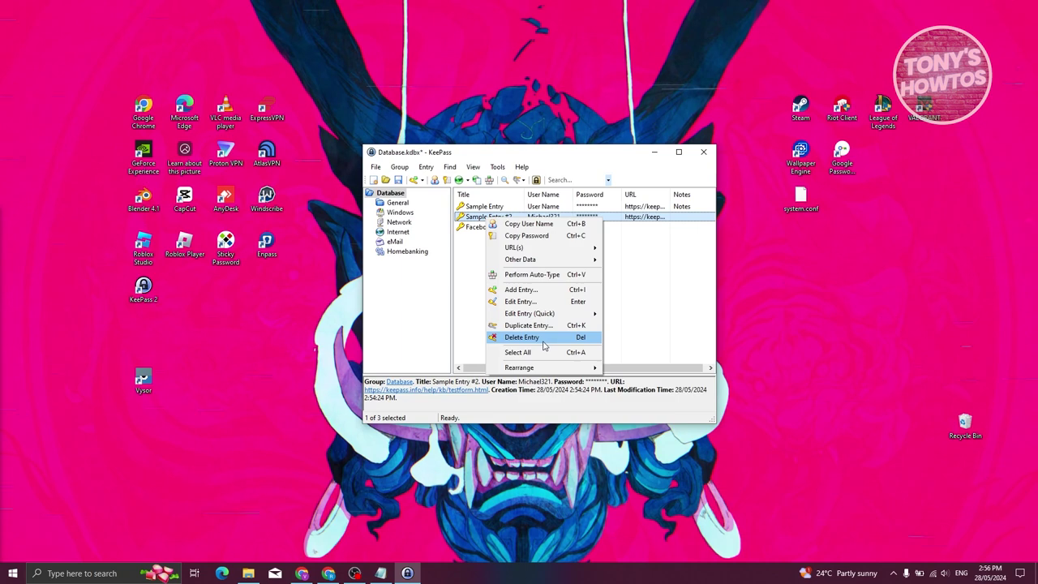
pyautogui.click(531, 301)
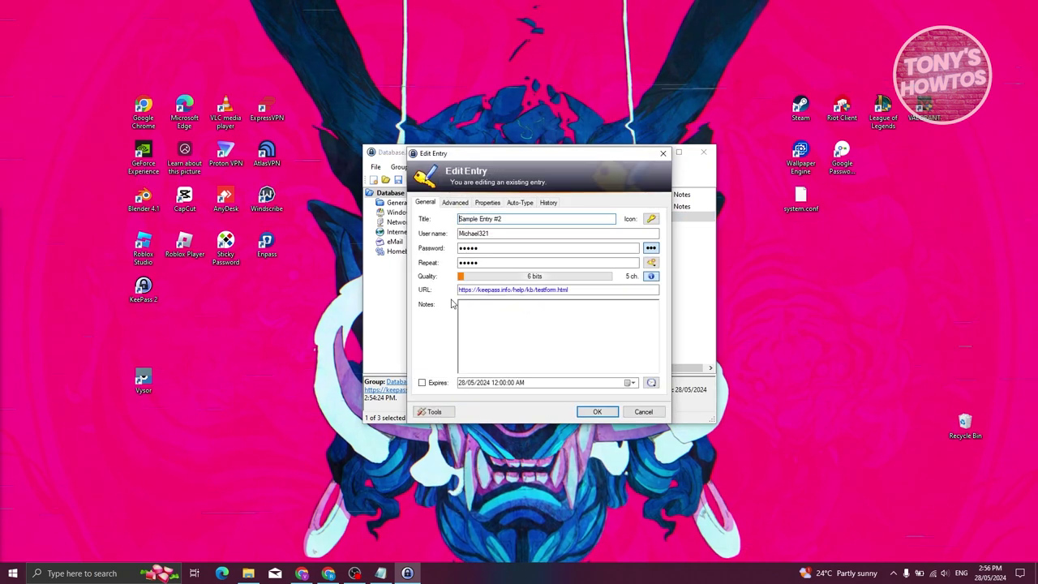
pyautogui.click(643, 412)
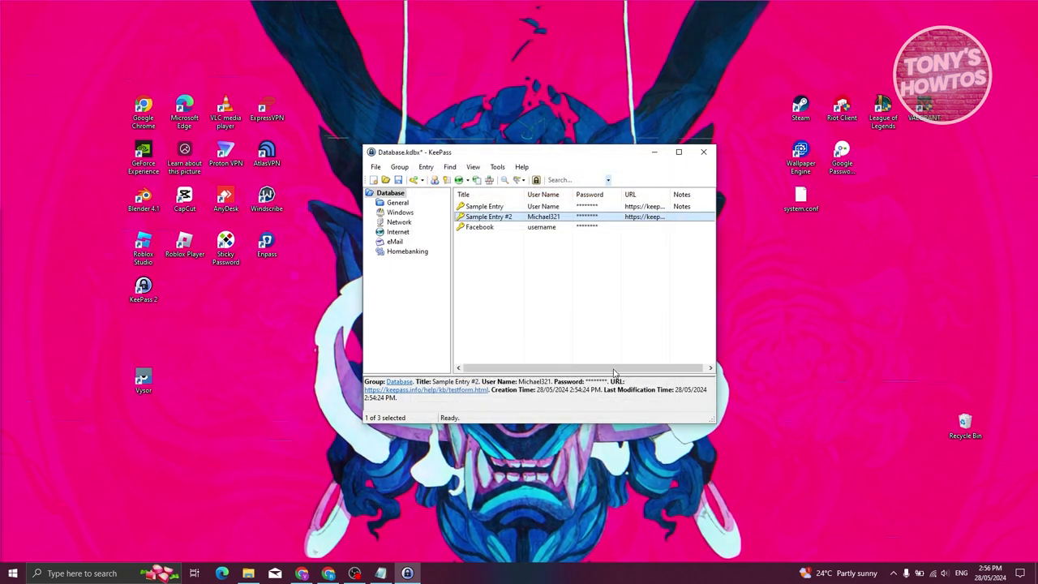
# - Start a new entry in the eMail group via the right-click Add Entry menu
pyautogui.click(398, 204)
pyautogui.click(394, 213)
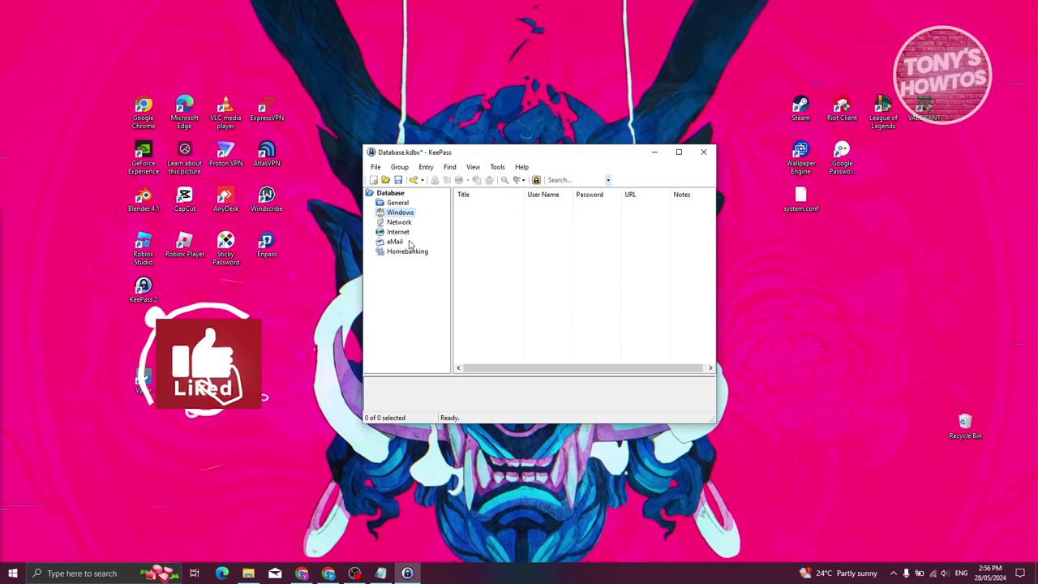
pyautogui.click(394, 242)
pyautogui.rightClick(485, 235)
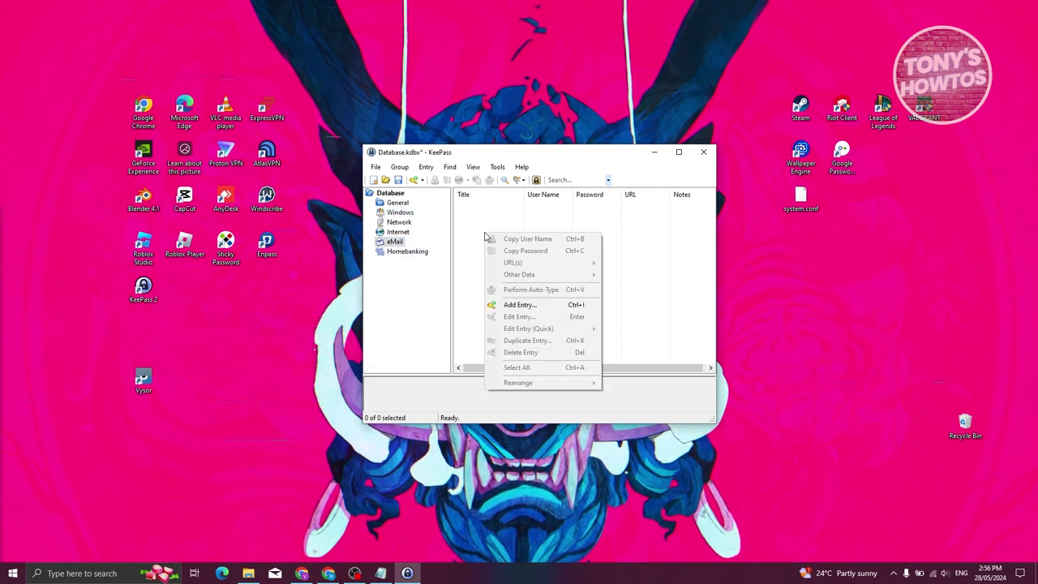
pyautogui.click(519, 305)
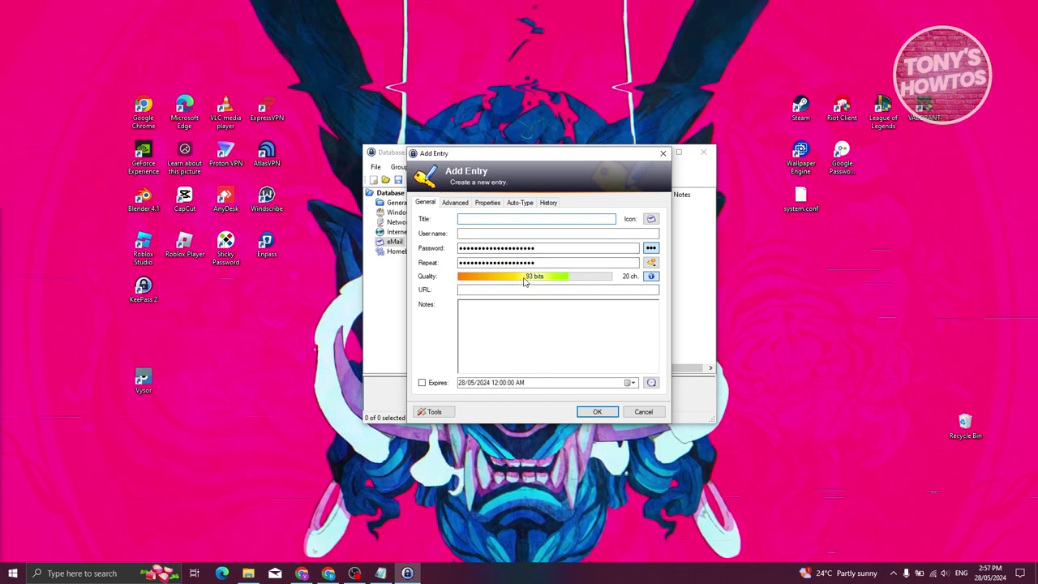
# - On the Advanced tab, add a custom string field 'sample string' with value 'value'
pyautogui.click(468, 203)
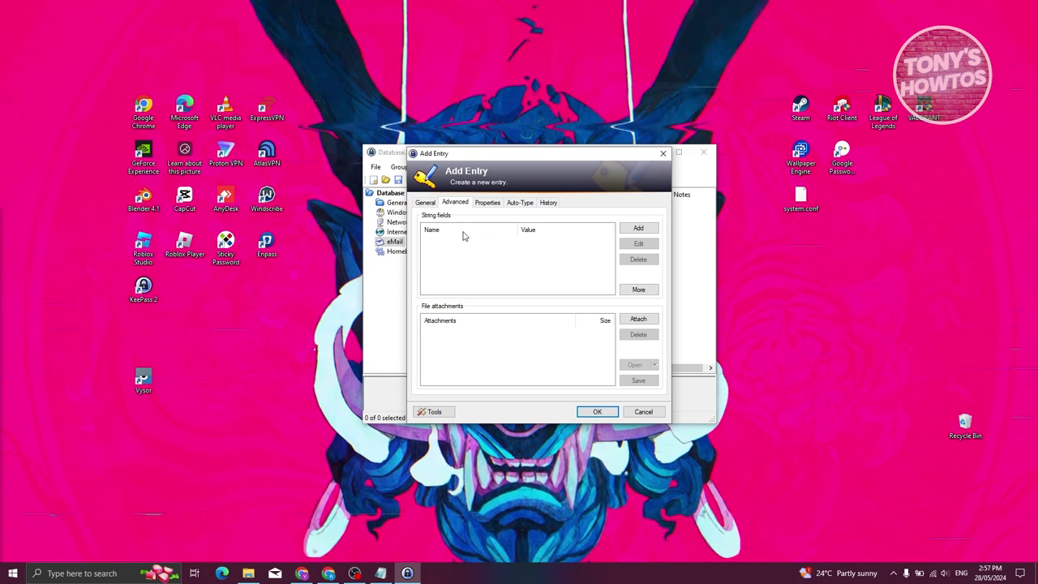
pyautogui.click(650, 322)
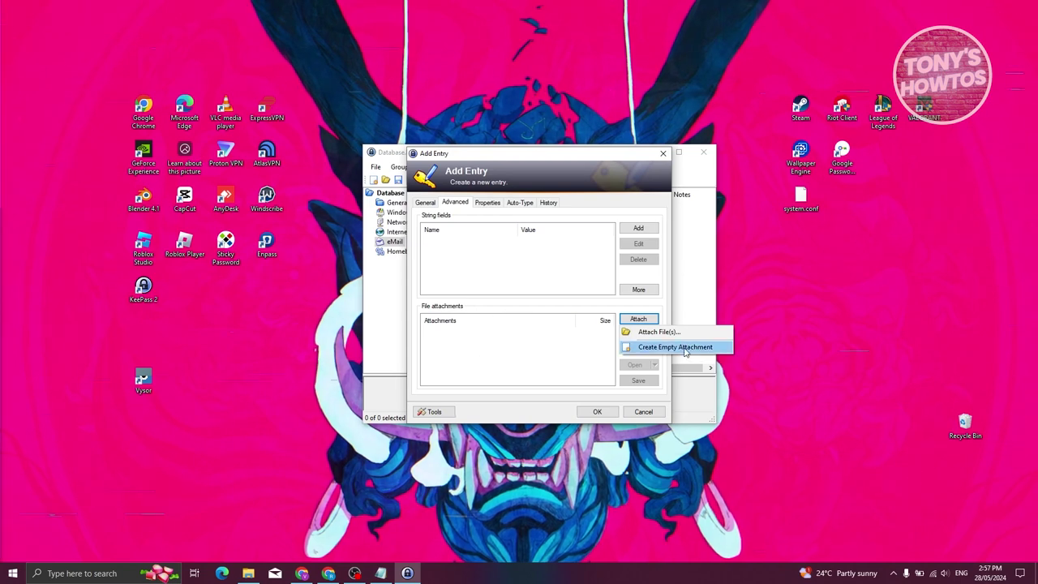
pyautogui.click(518, 234)
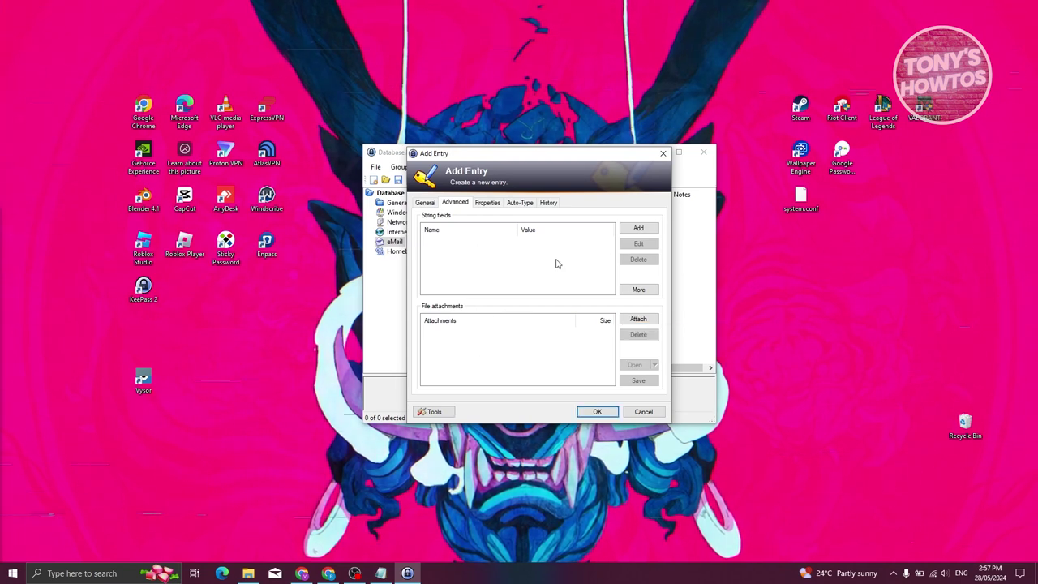
pyautogui.click(638, 228)
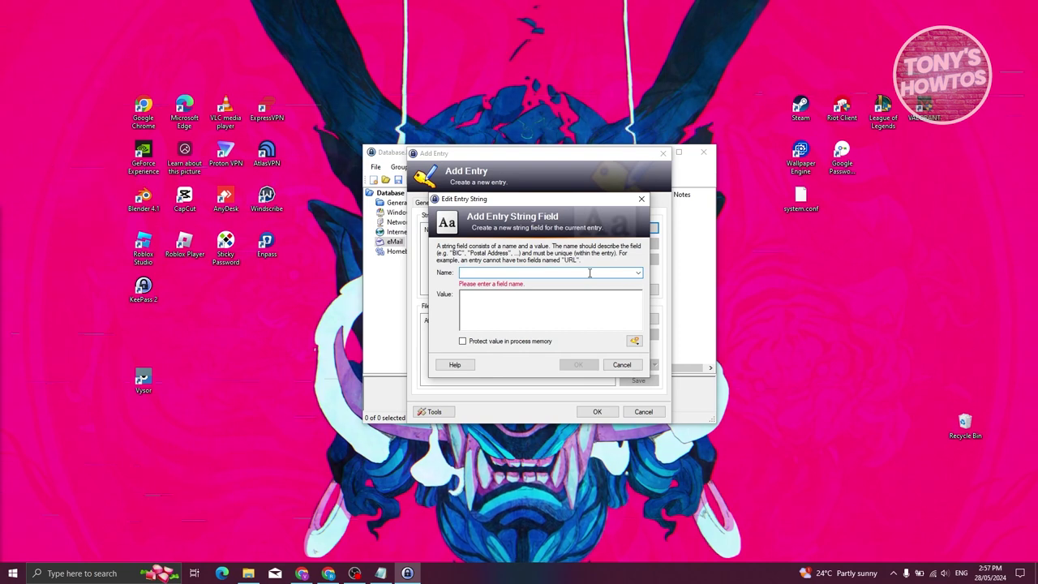
pyautogui.write('sample string')
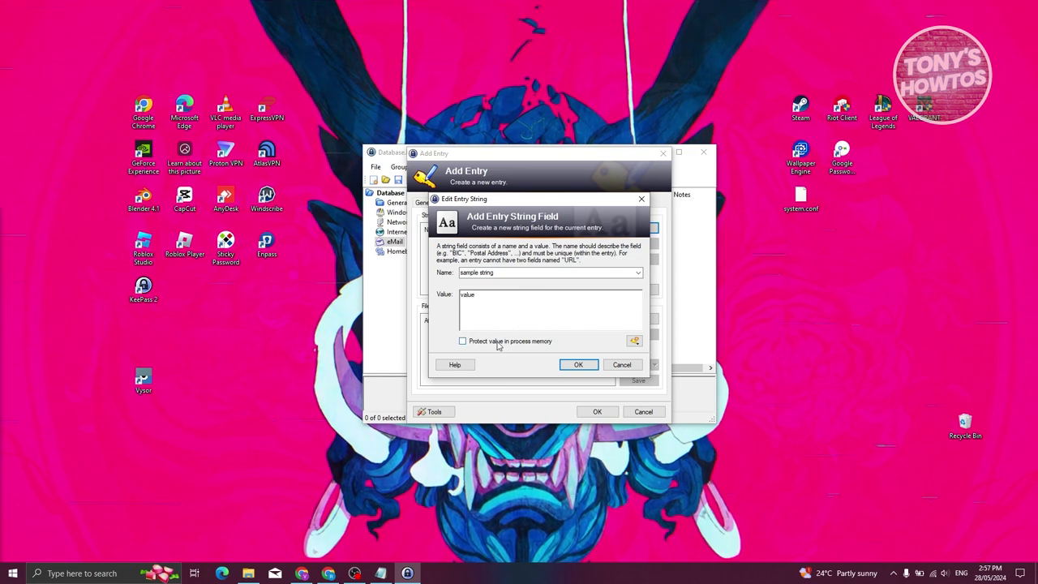
pyautogui.click(587, 365)
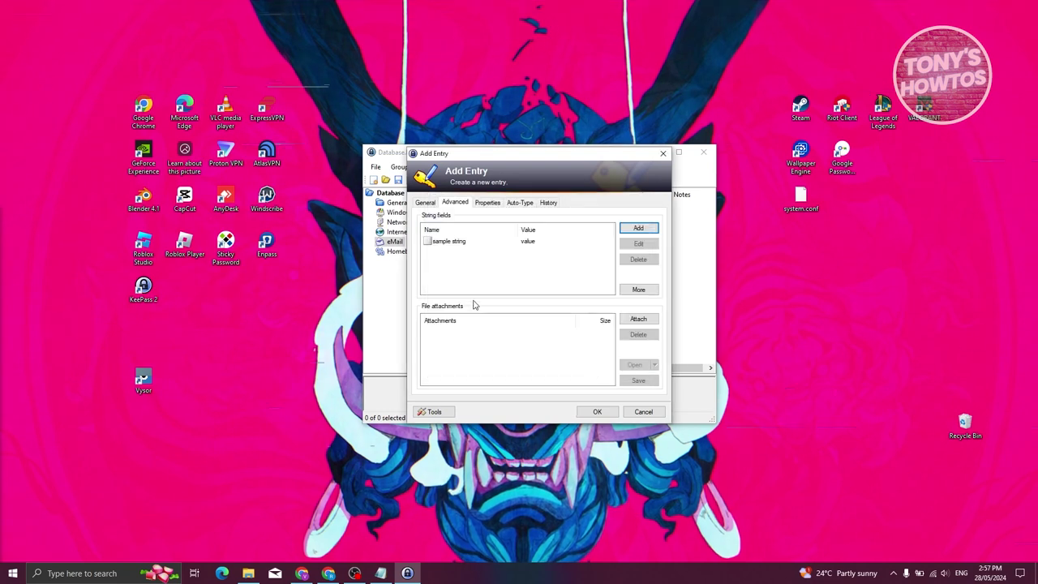
pyautogui.click(445, 245)
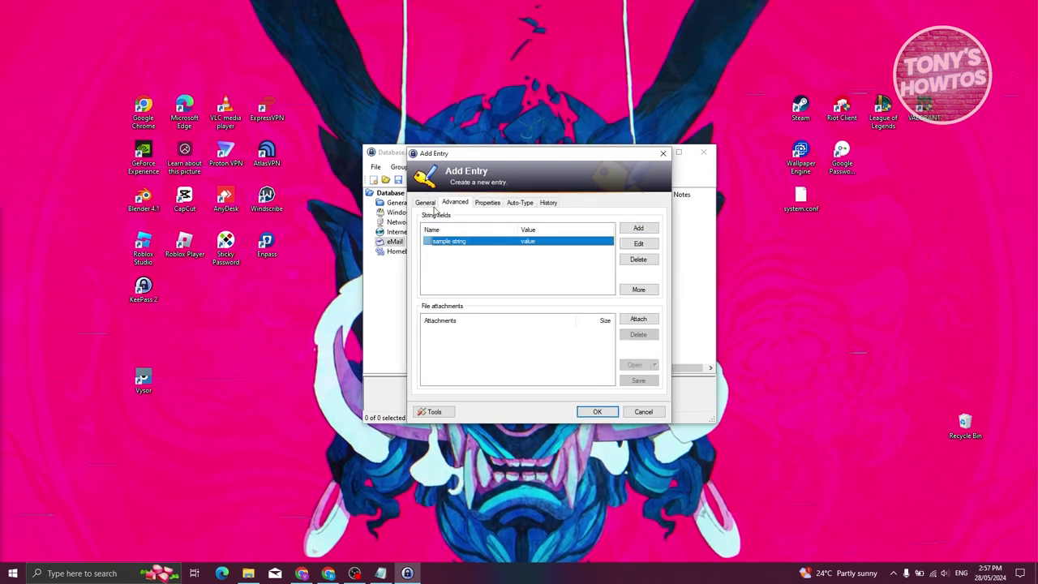
pyautogui.click(487, 203)
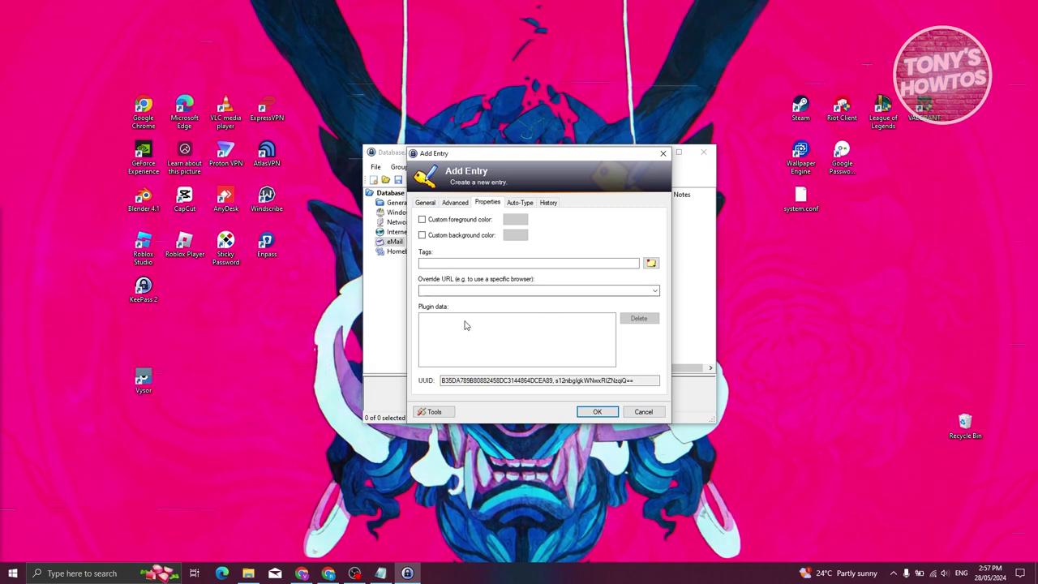
# - Check the Auto-Type and History tabs, save the eMail entry, and return to Chrome's downloads page
pyautogui.click(520, 202)
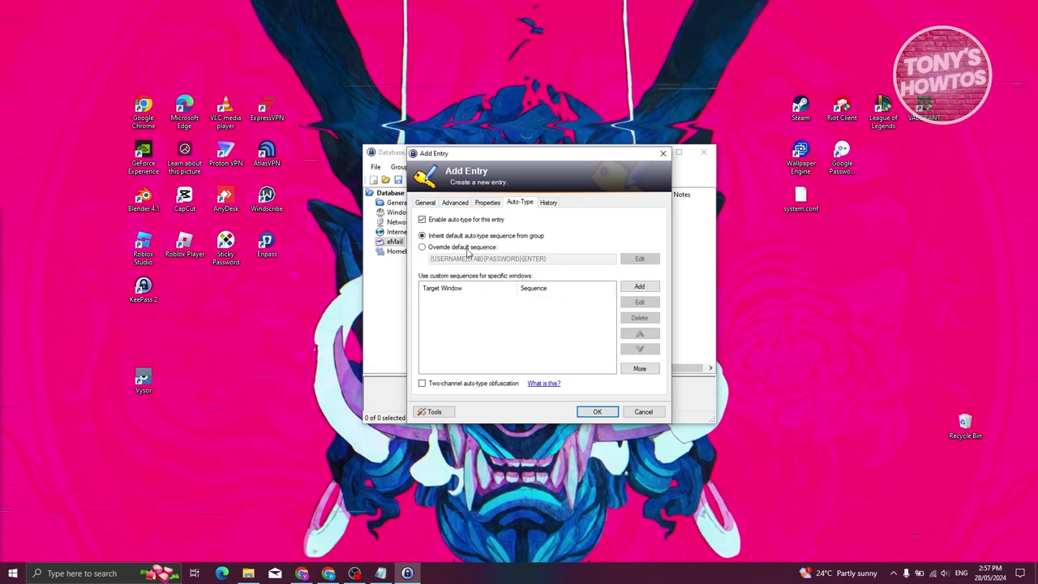
pyautogui.click(548, 202)
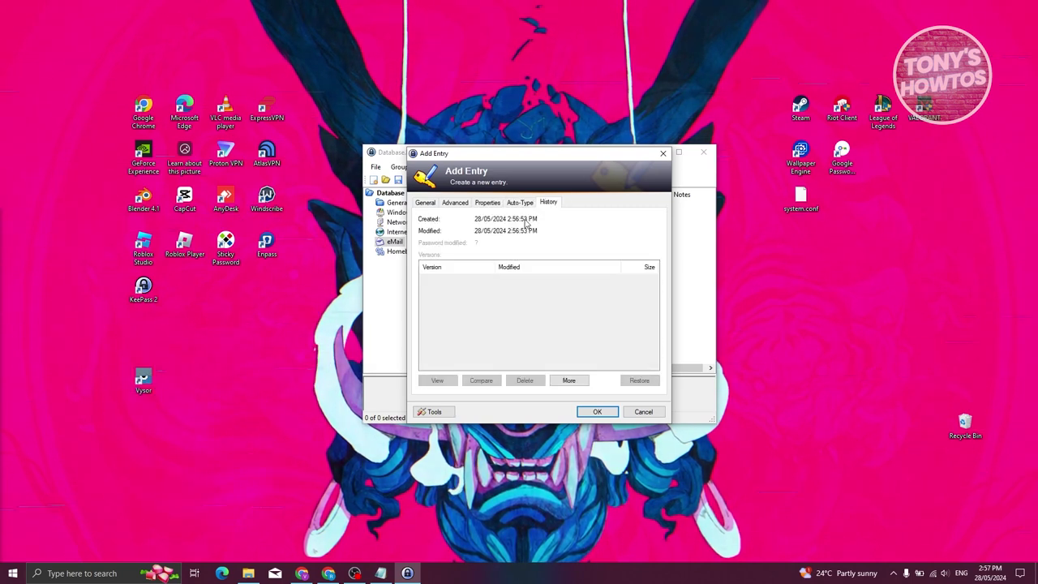
pyautogui.click(425, 202)
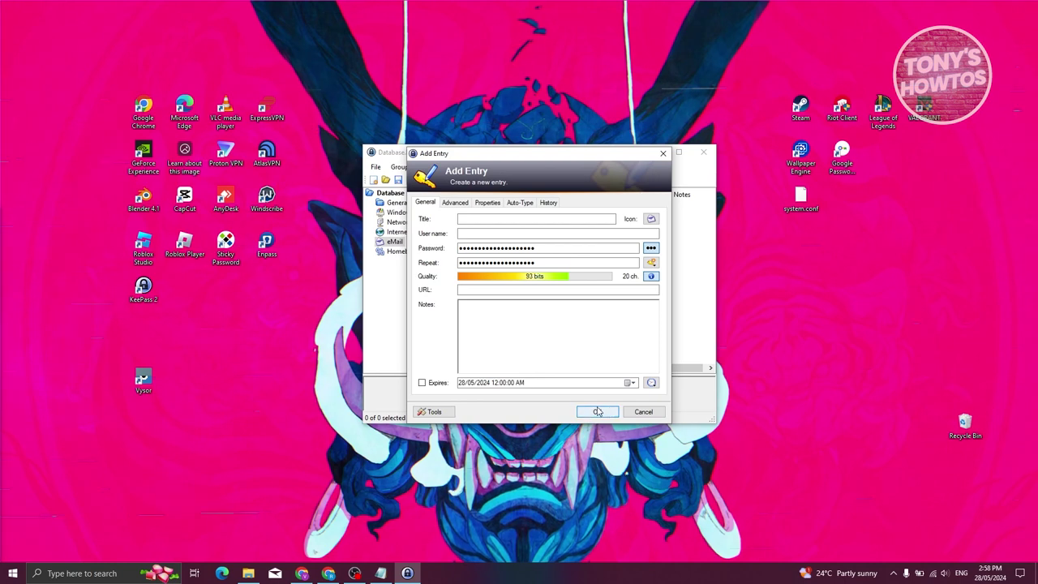
pyautogui.click(597, 412)
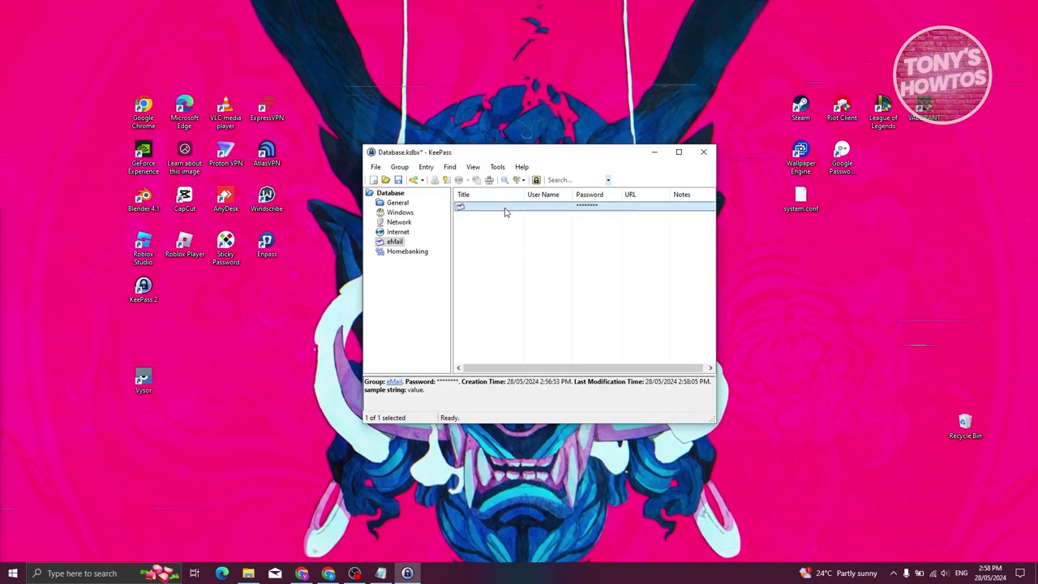
pyautogui.click(329, 573)
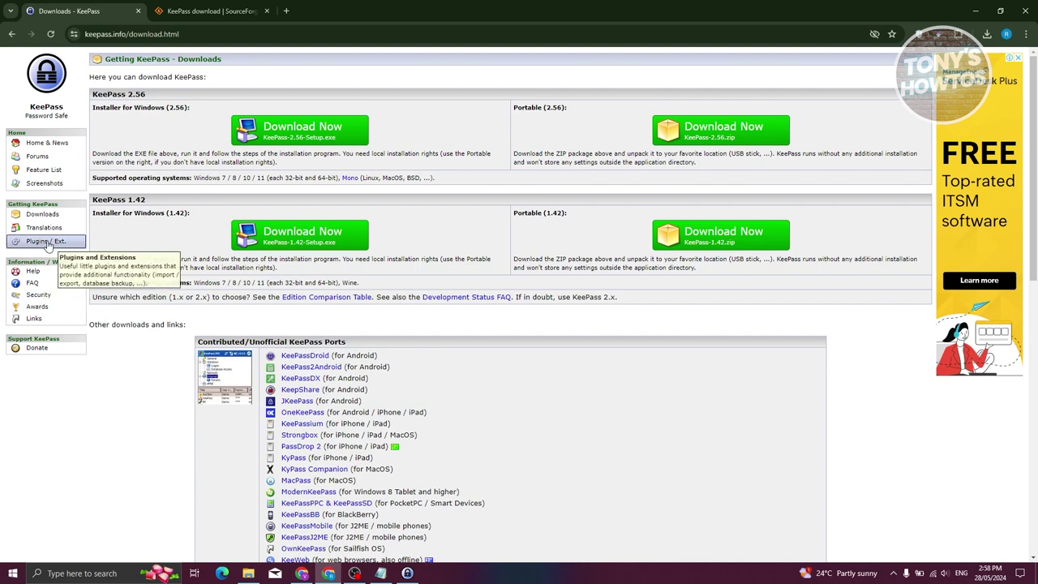
# - Open Plugins / Ext. on keepass.info and scroll through the plugin list
pyautogui.click(46, 244)
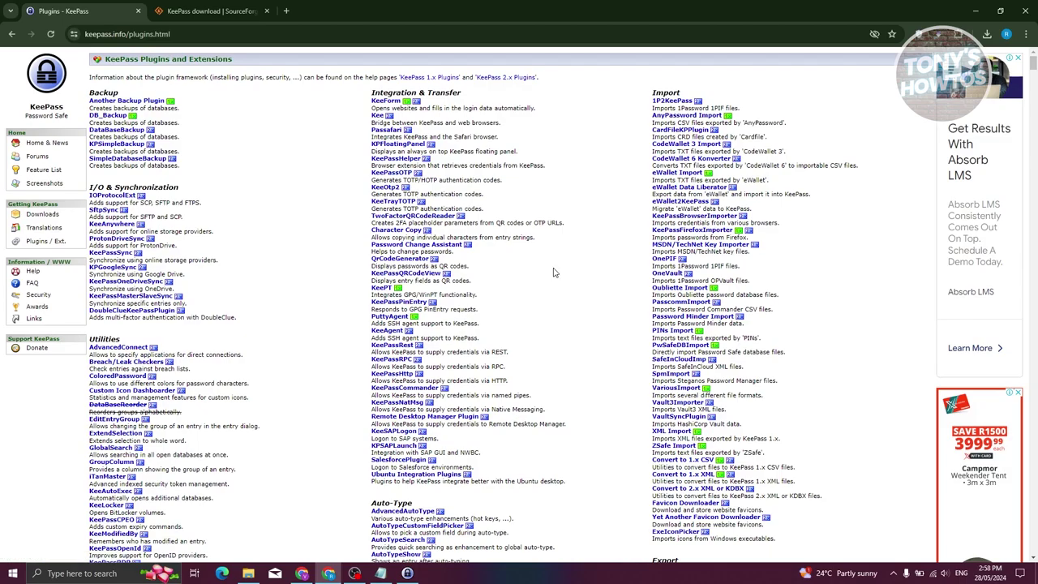
pyautogui.scroll(-9, 308, 378)
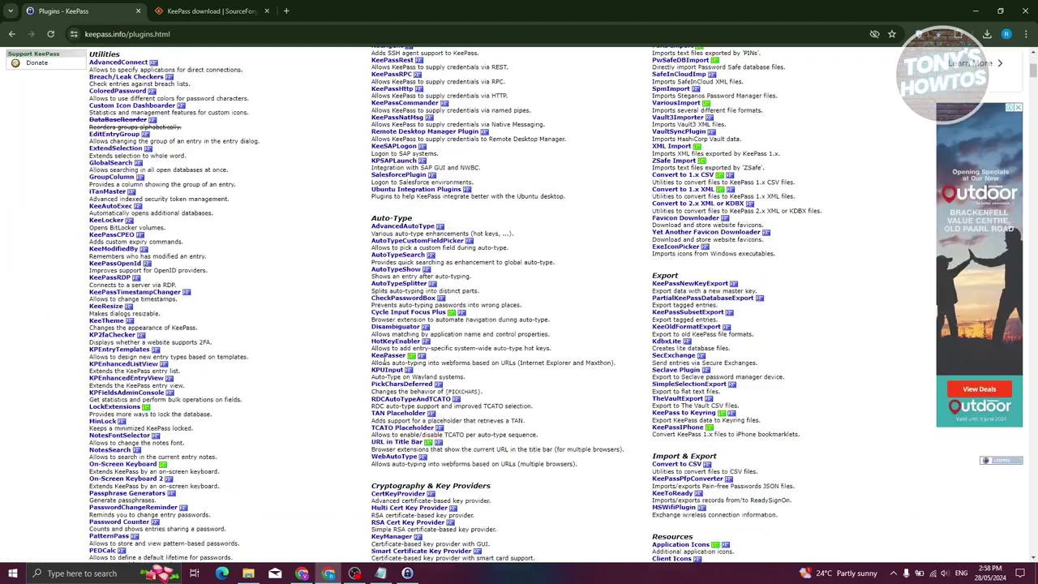
pyautogui.scroll(10, 375, 383)
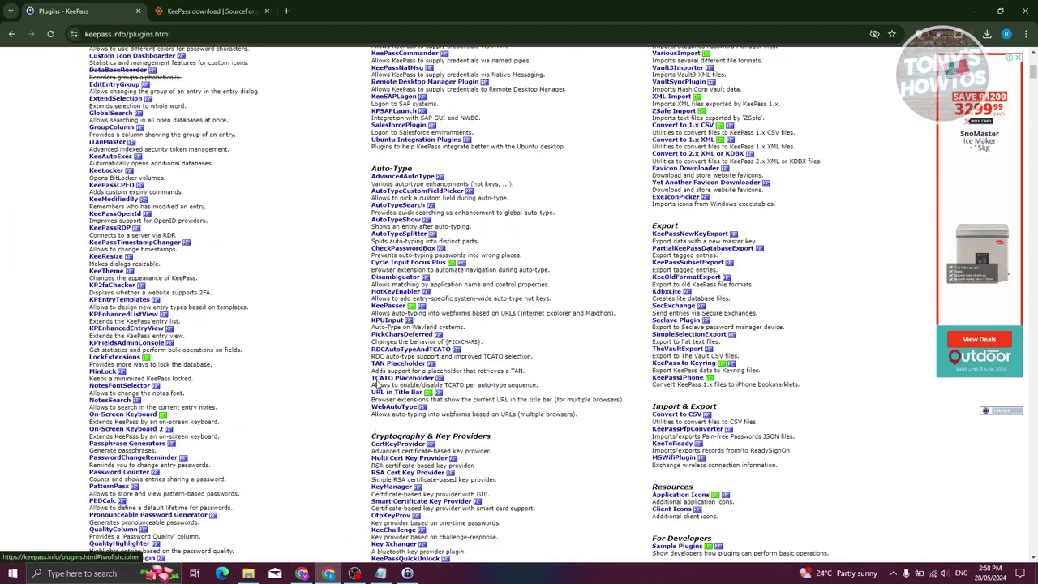